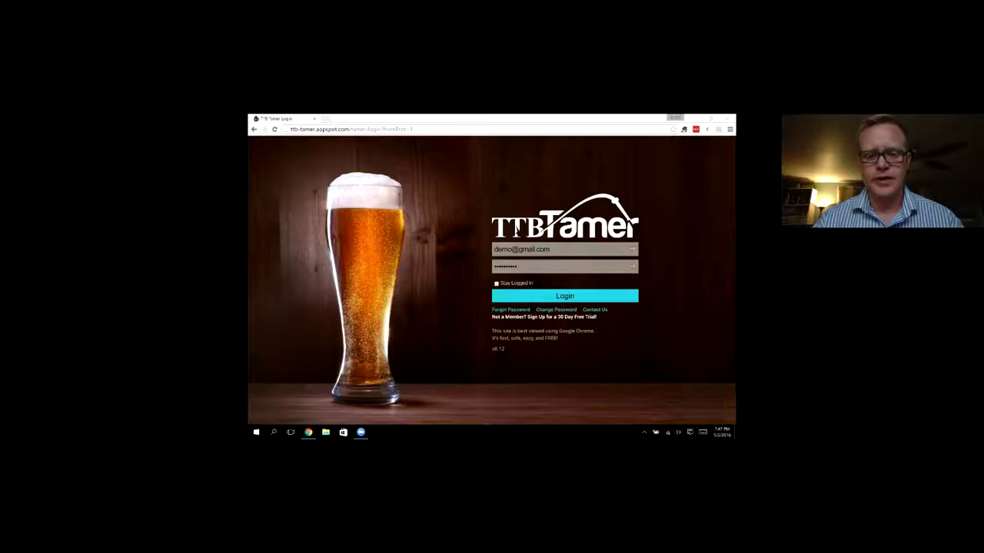
# - Log in to the demo account and check the filing calendar's print options for April 14 and 15, 2016
pyautogui.click(564, 296)
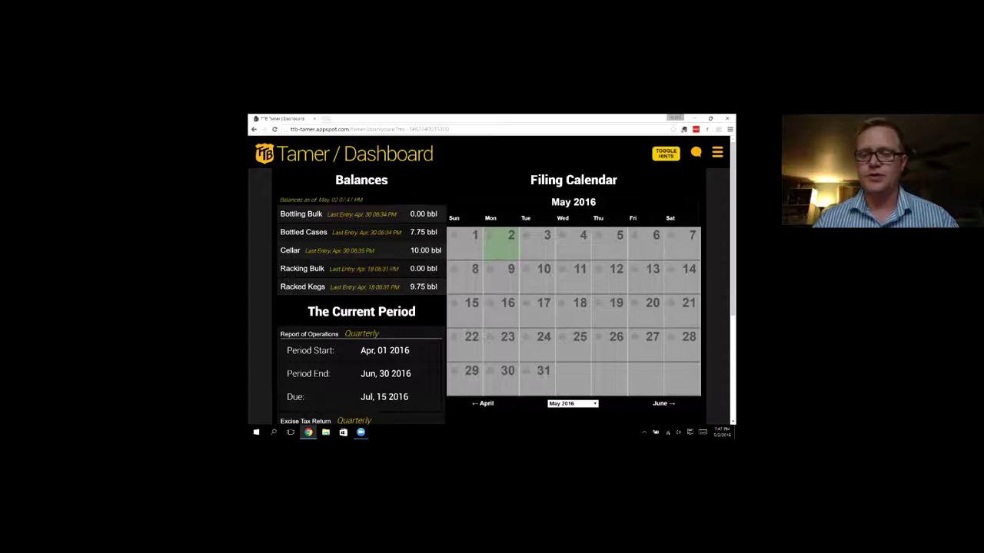
pyautogui.click(507, 370)
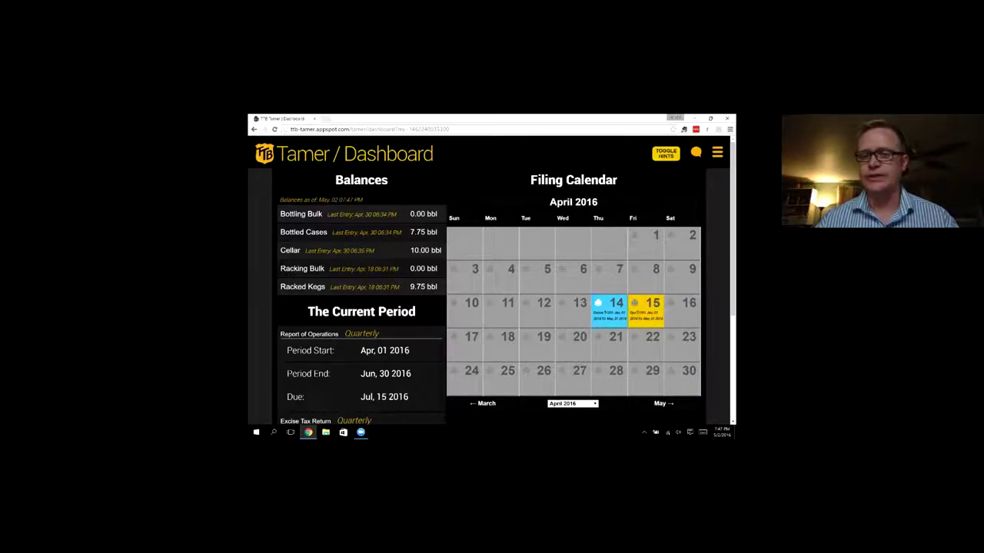
pyautogui.click(598, 303)
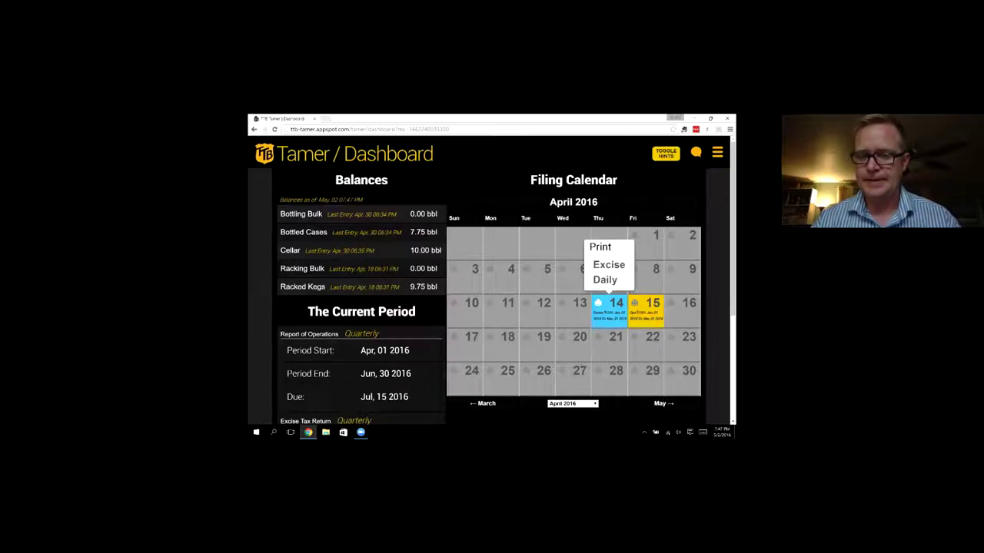
pyautogui.click(635, 302)
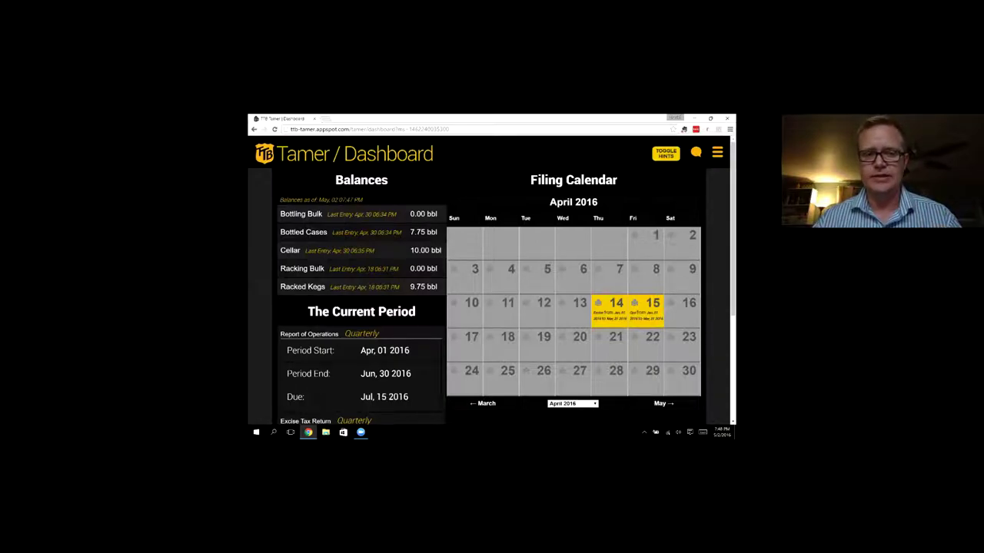
# - Examine the dashboard's current reporting periods, referral program and tutorial video list, then return to the balances
pyautogui.scroll(-2, 464, 273)
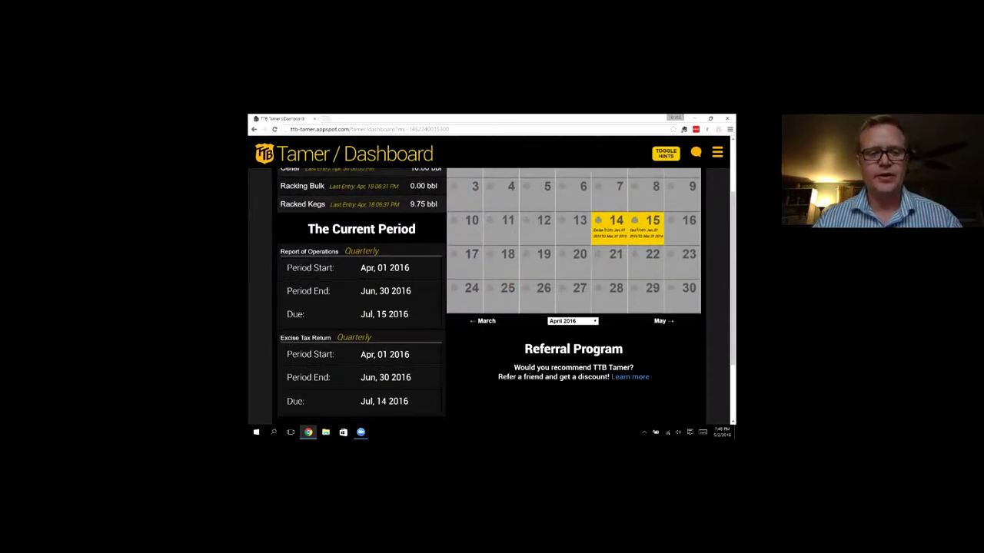
pyautogui.scroll(-1, 506, 297)
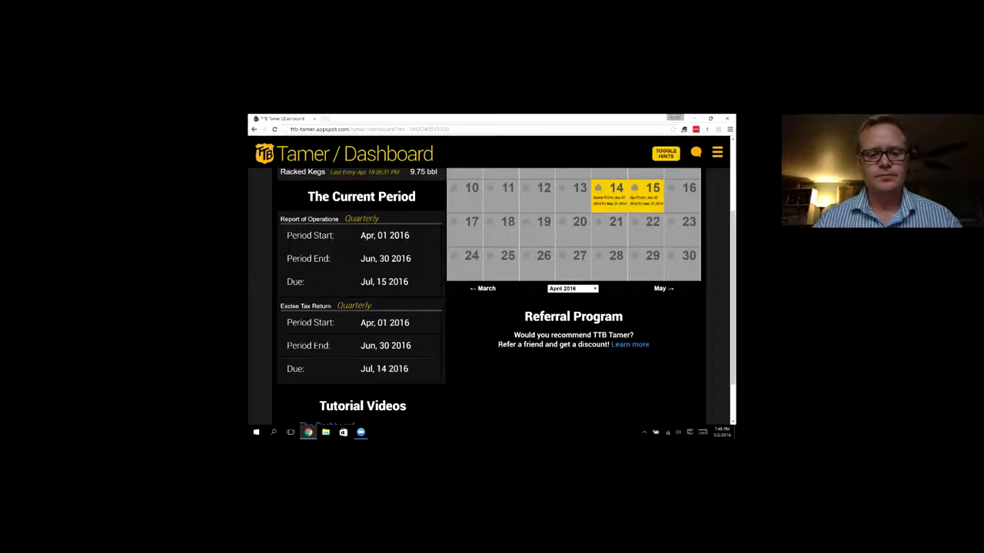
pyautogui.scroll(-2, 492, 297)
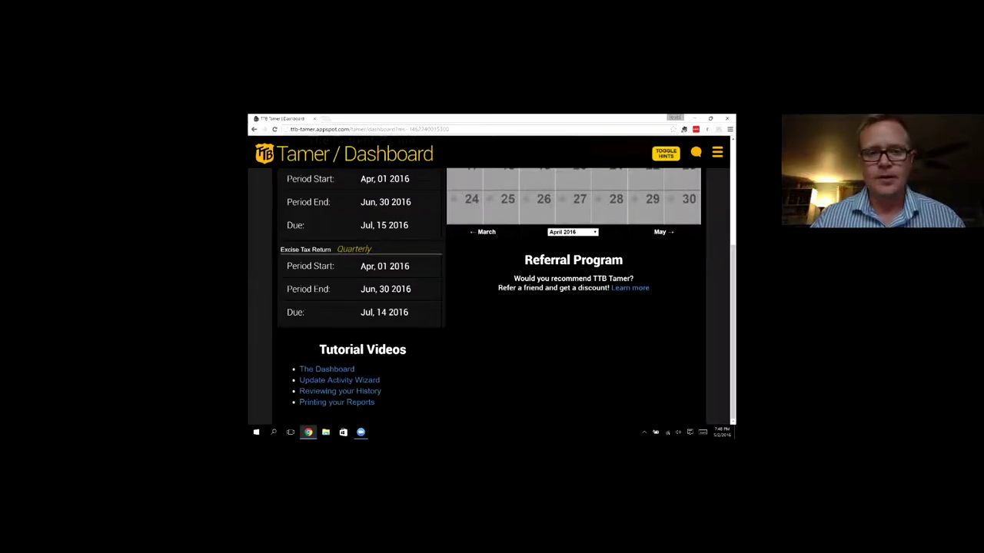
pyautogui.scroll(3, 492, 297)
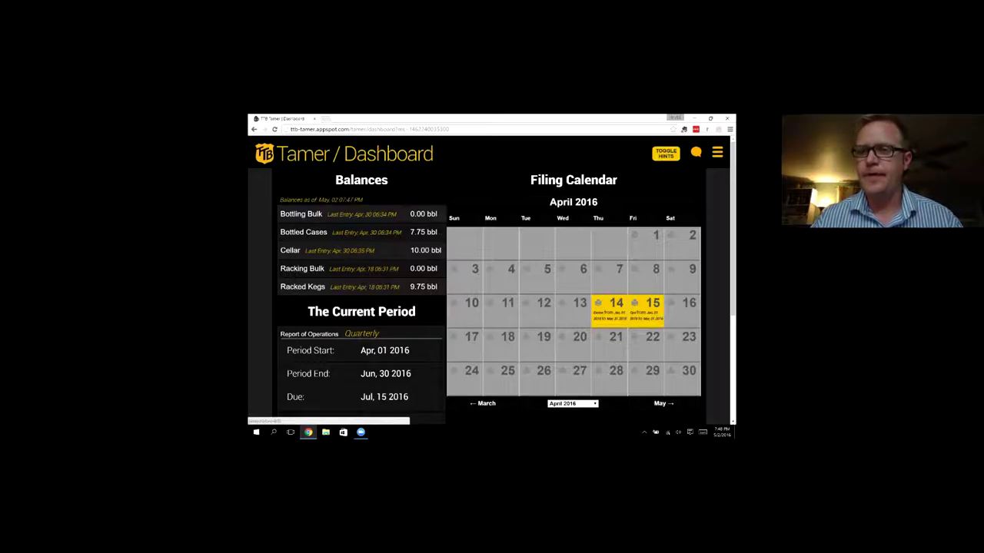
# - Look at the brewery's setup and logout options, and show and hide the dashboard hints
pyautogui.click(716, 153)
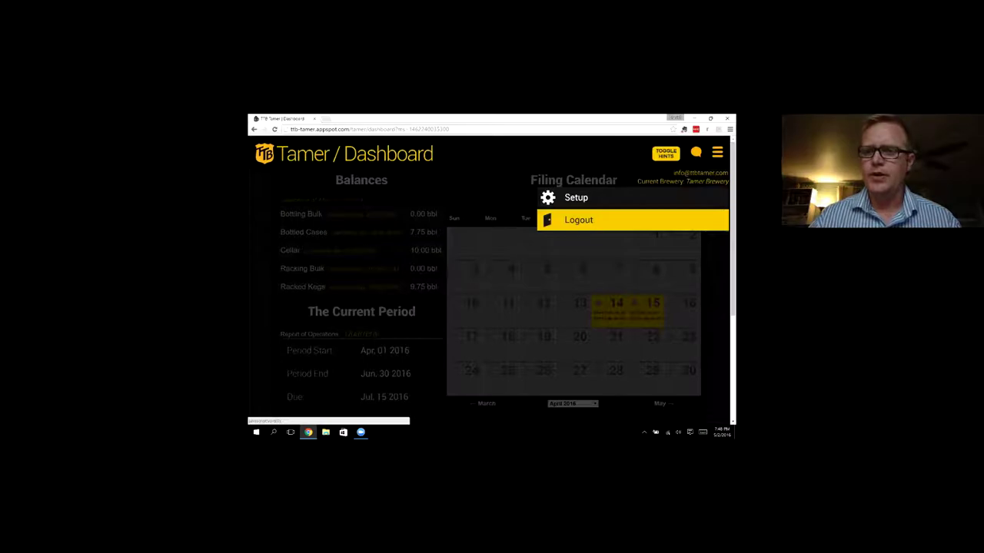
pyautogui.press('Escape')
pyautogui.click(695, 153)
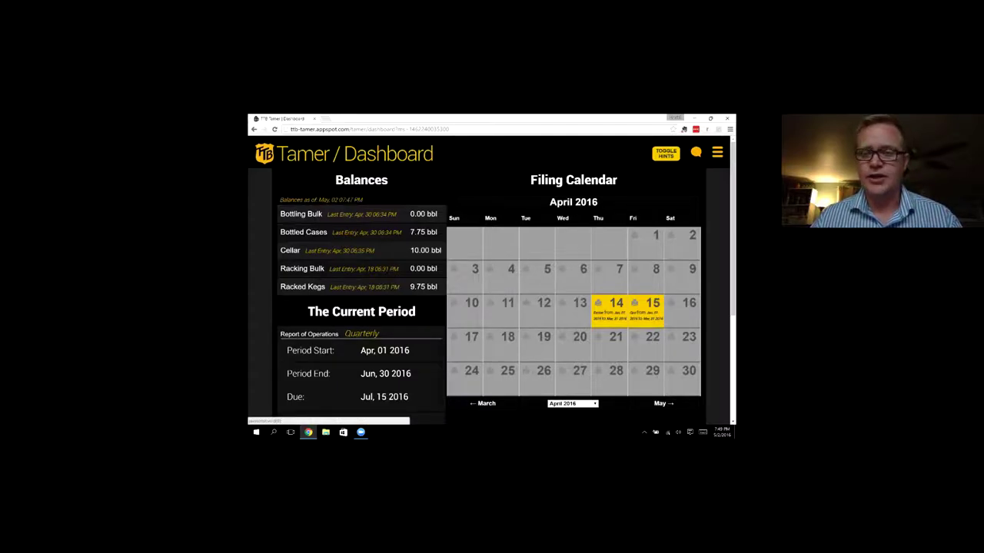
pyautogui.click(665, 153)
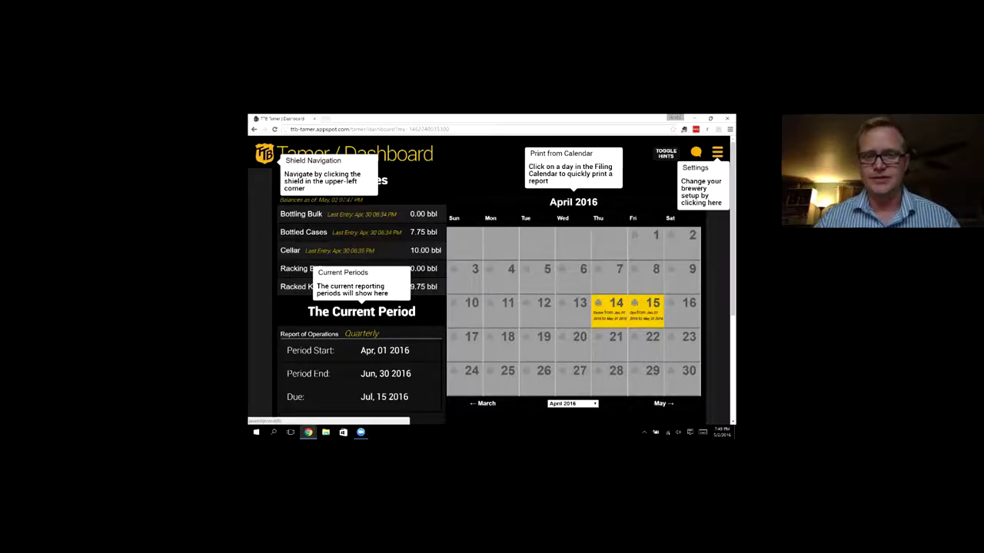
pyautogui.click(666, 153)
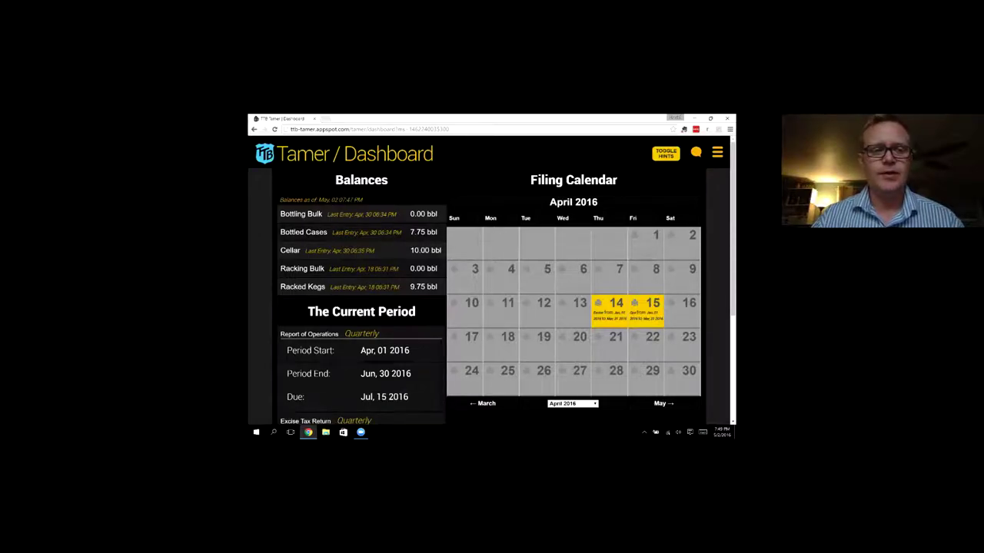
# - Start a new entry dated 05/02/2016 for the existing batch "coconut porter"
pyautogui.click(264, 153)
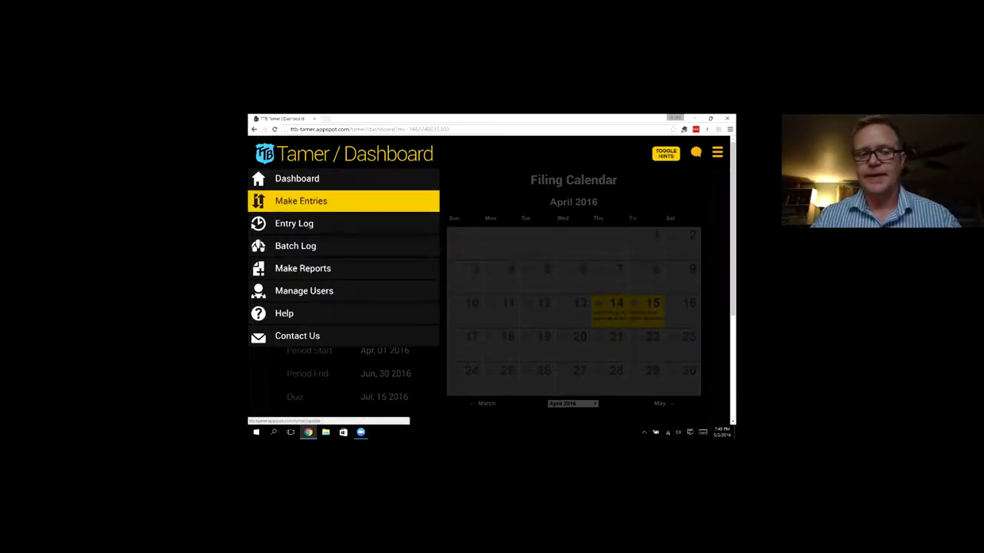
pyautogui.click(301, 200)
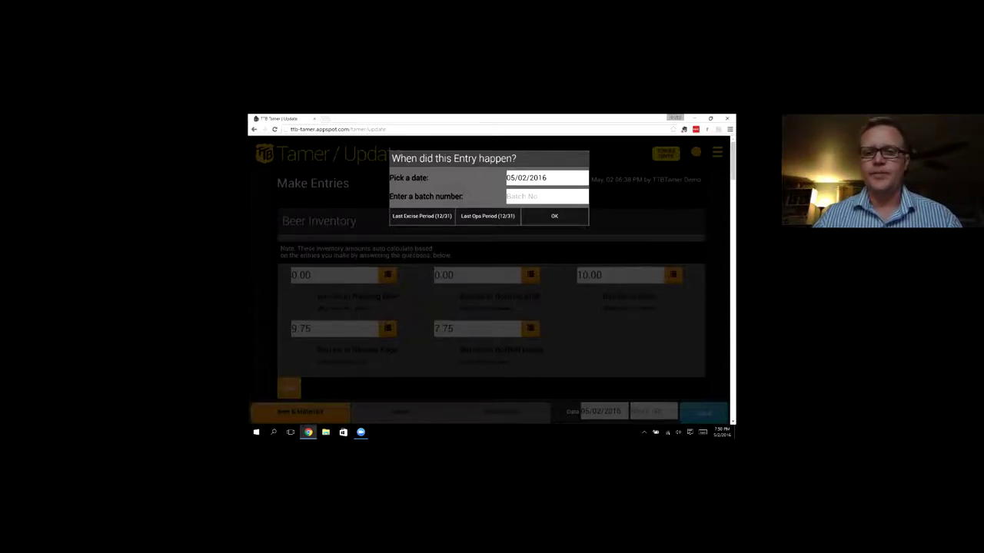
pyautogui.click(538, 178)
pyautogui.click(513, 193)
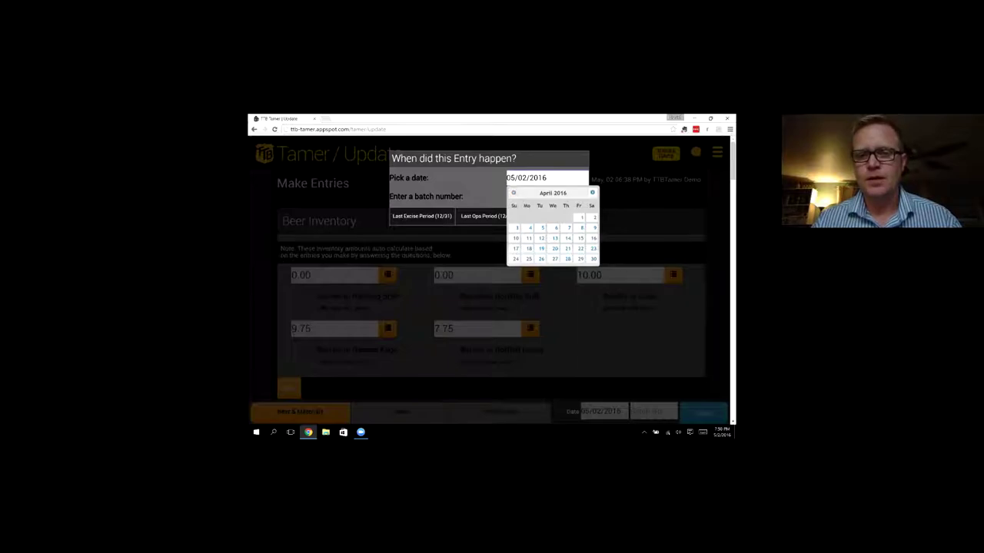
pyautogui.click(592, 193)
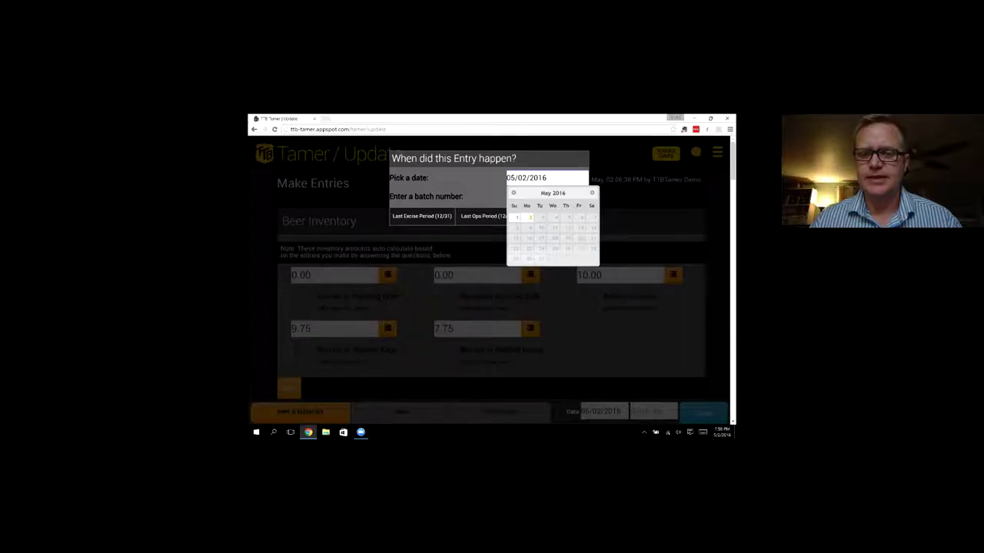
pyautogui.click(528, 218)
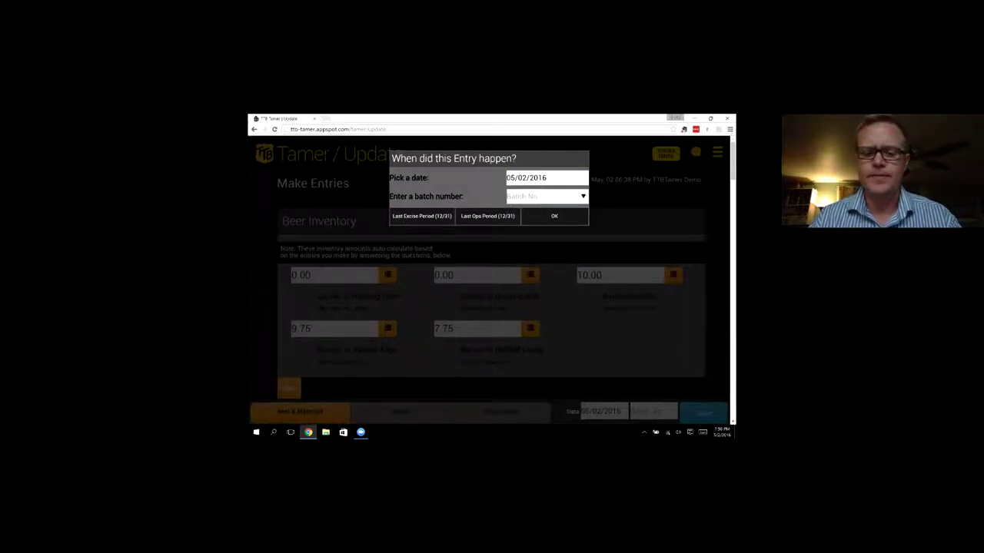
pyautogui.write('Coc')
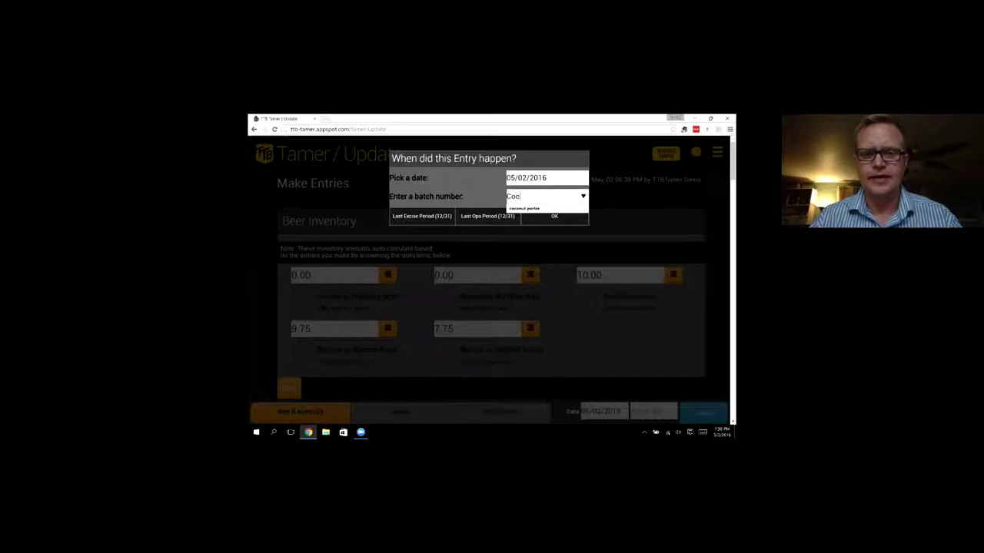
pyautogui.click(546, 209)
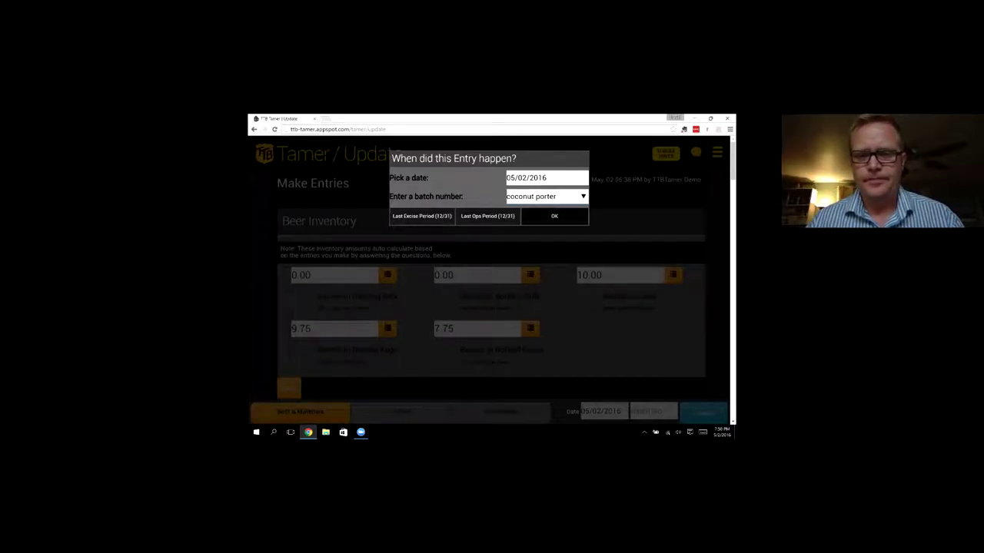
pyautogui.click(554, 215)
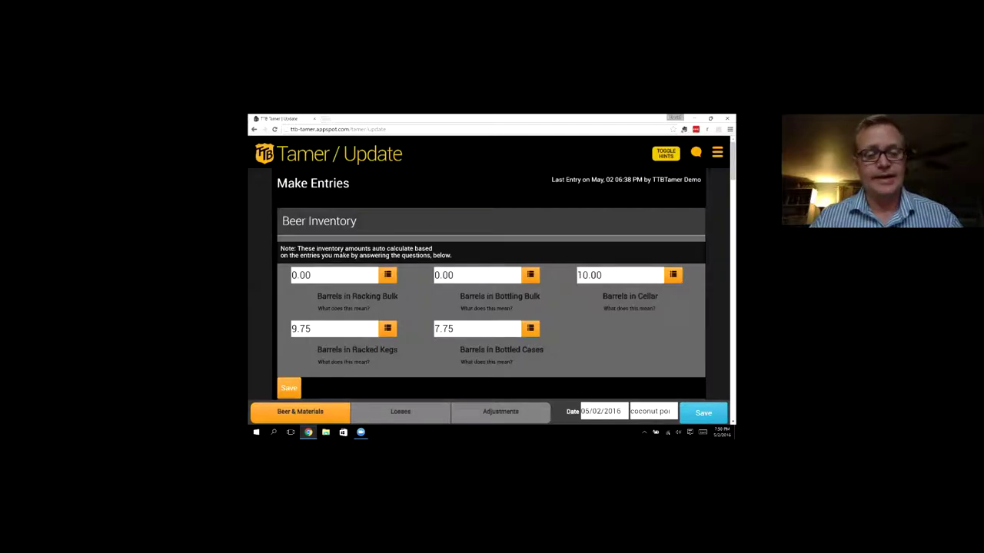
# - Examine the Beer Inventory breakdowns for Barrels in Cellar and Barrels in Racking Bulk
pyautogui.scroll(-1, 491, 285)
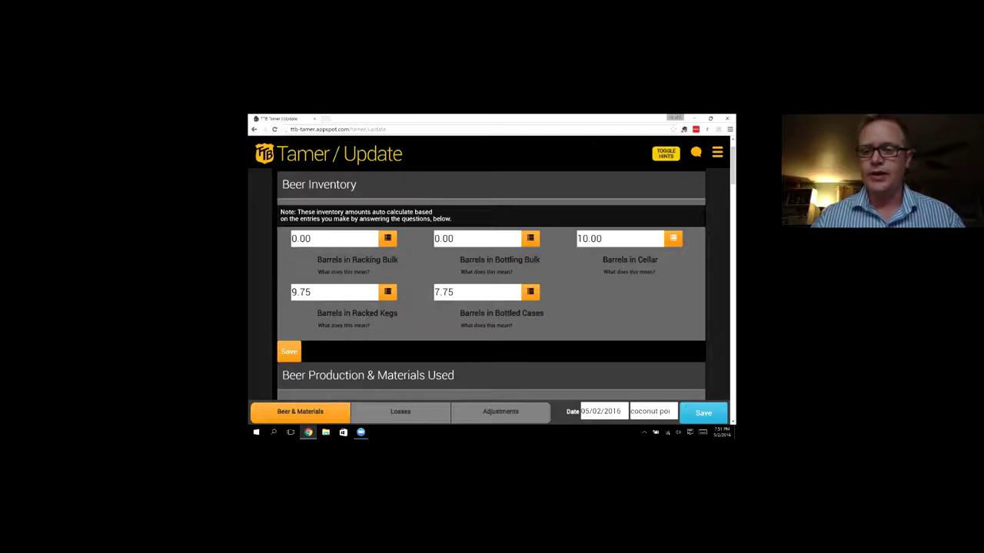
pyautogui.click(672, 238)
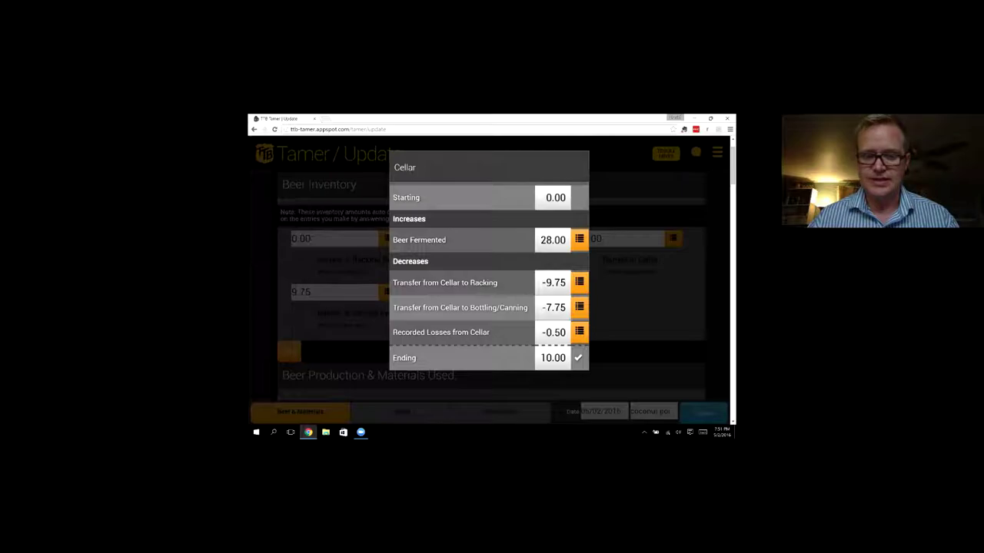
pyautogui.moveTo(551, 308); pyautogui.dragTo(551, 332)
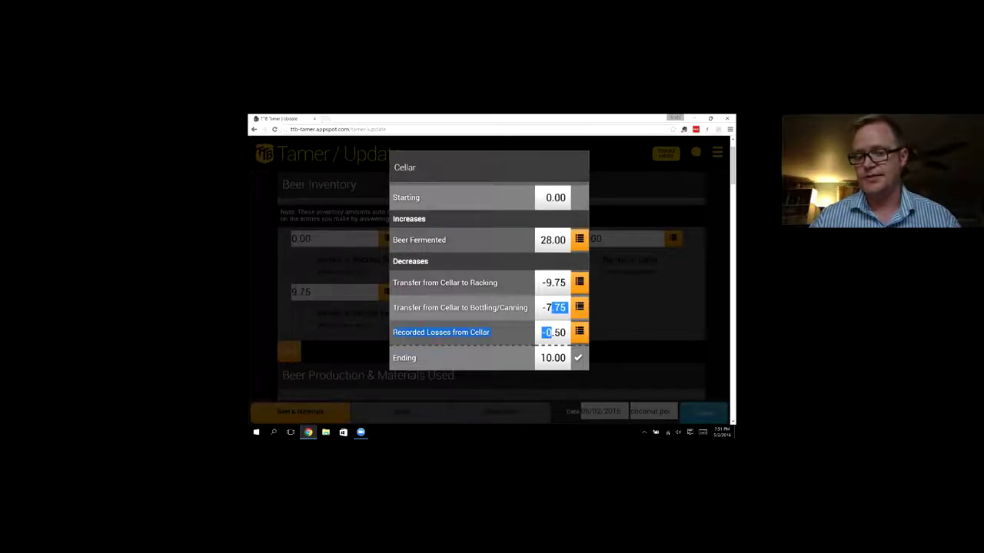
pyautogui.click(551, 332)
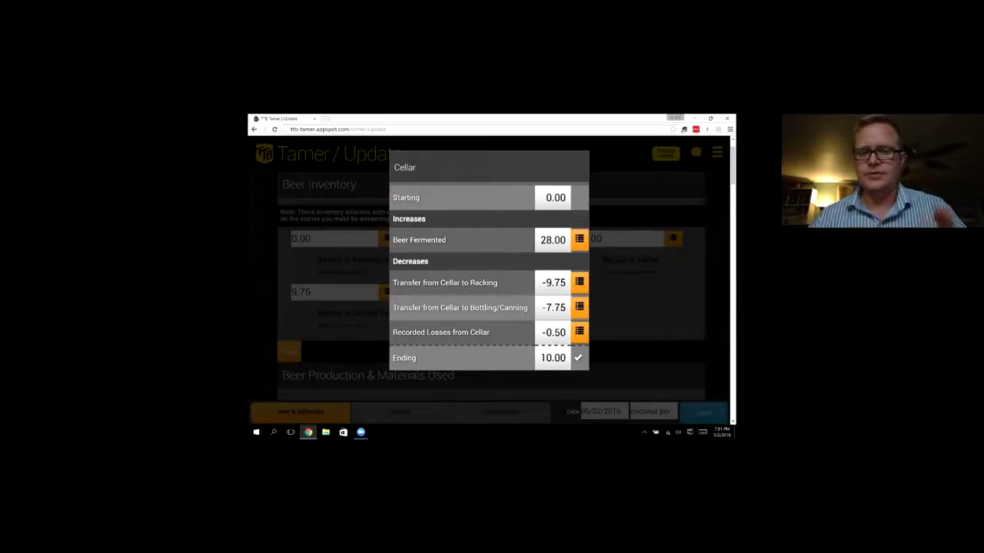
pyautogui.press('Escape')
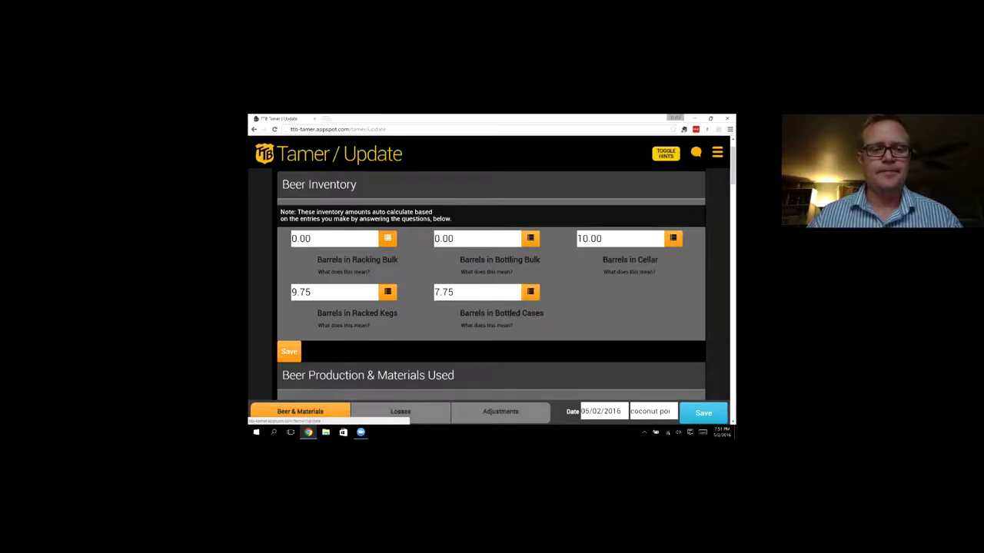
pyautogui.click(388, 238)
pyautogui.click(286, 329)
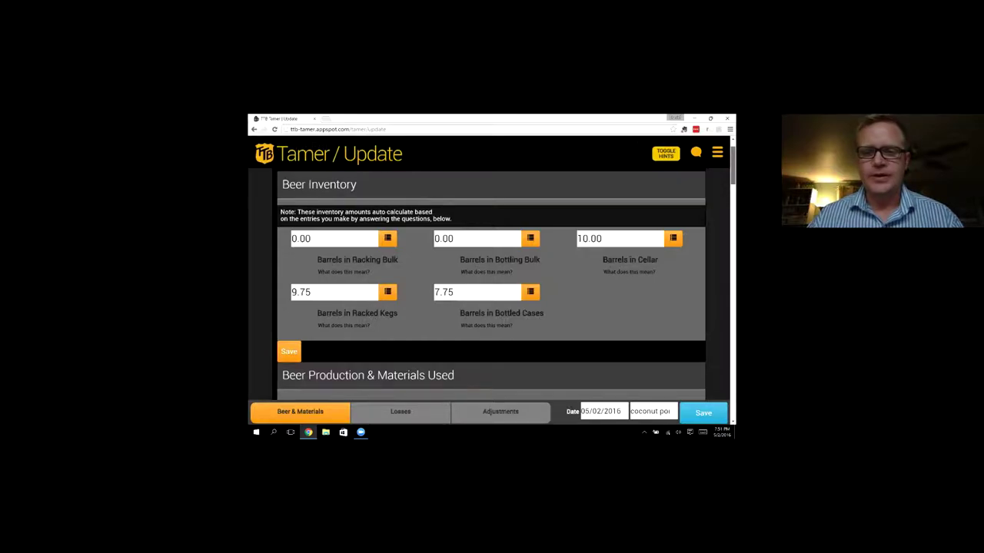
# - Review the Beer & Materials questions from beer production through the Cereal Beverage Summary, and open the Losses section
pyautogui.scroll(-5, 492, 284)
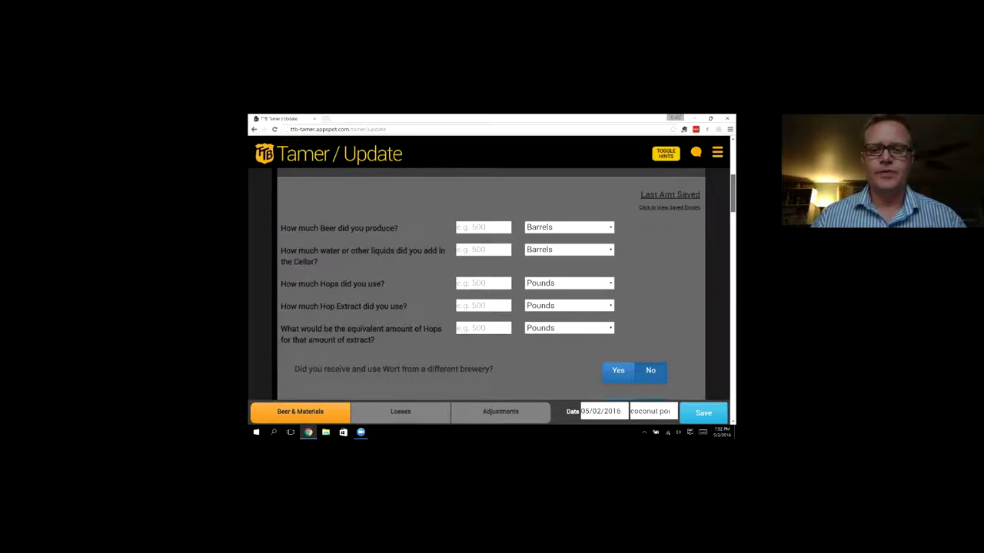
pyautogui.scroll(-3, 491, 284)
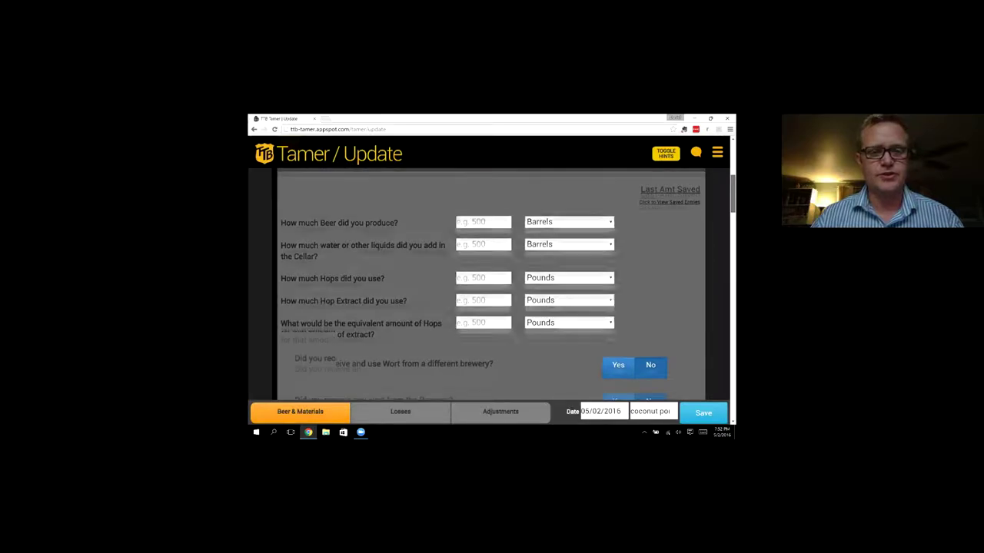
pyautogui.scroll(-8, 491, 285)
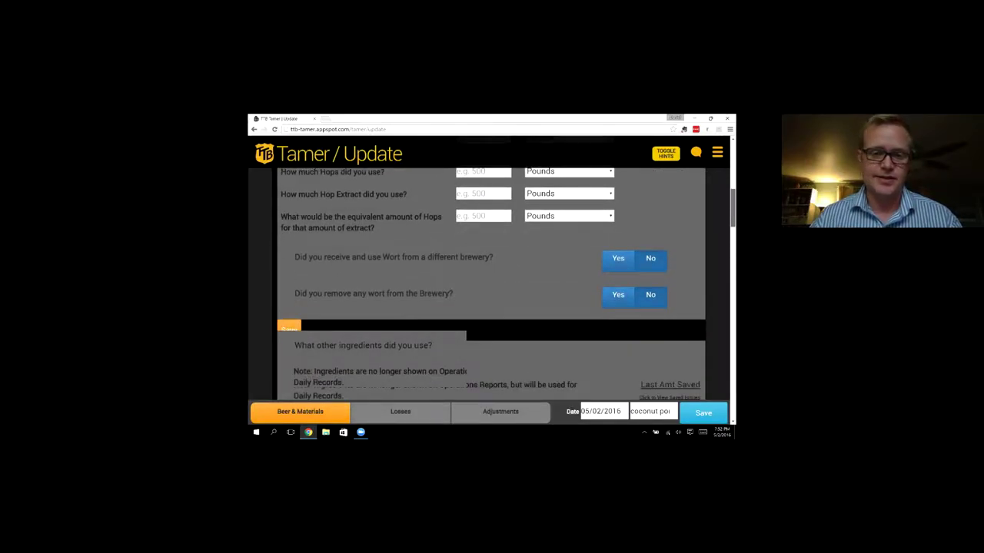
pyautogui.scroll(-6, 491, 284)
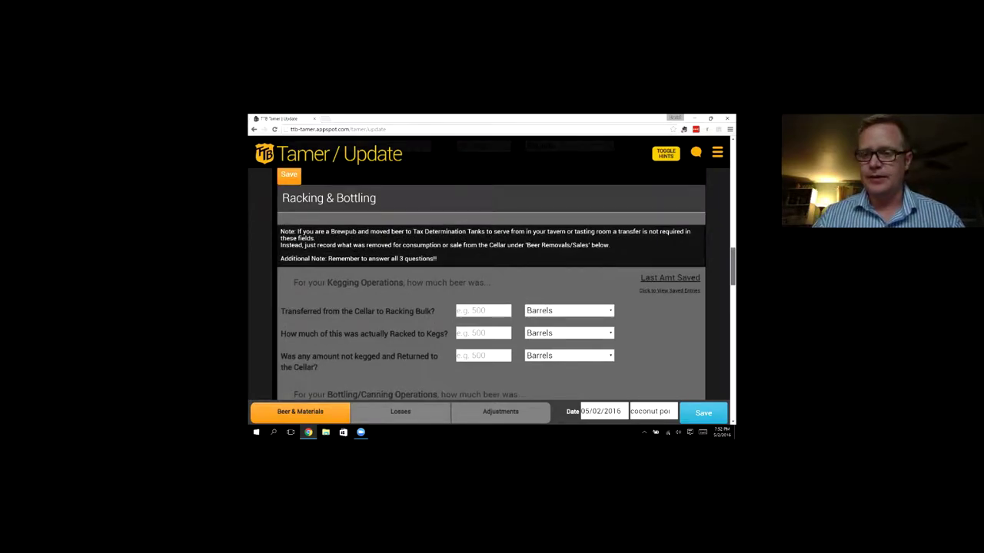
pyautogui.scroll(-10, 492, 285)
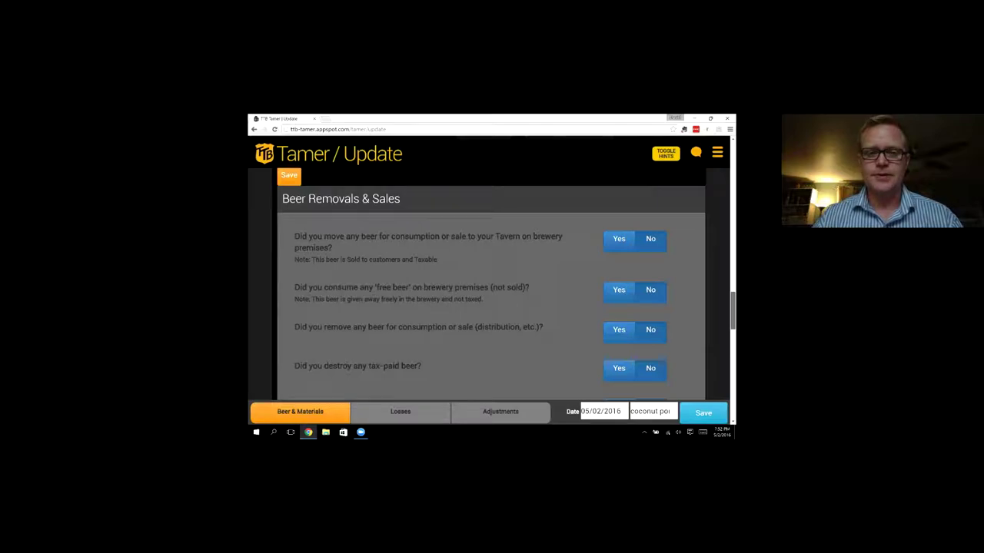
pyautogui.scroll(-10, 492, 285)
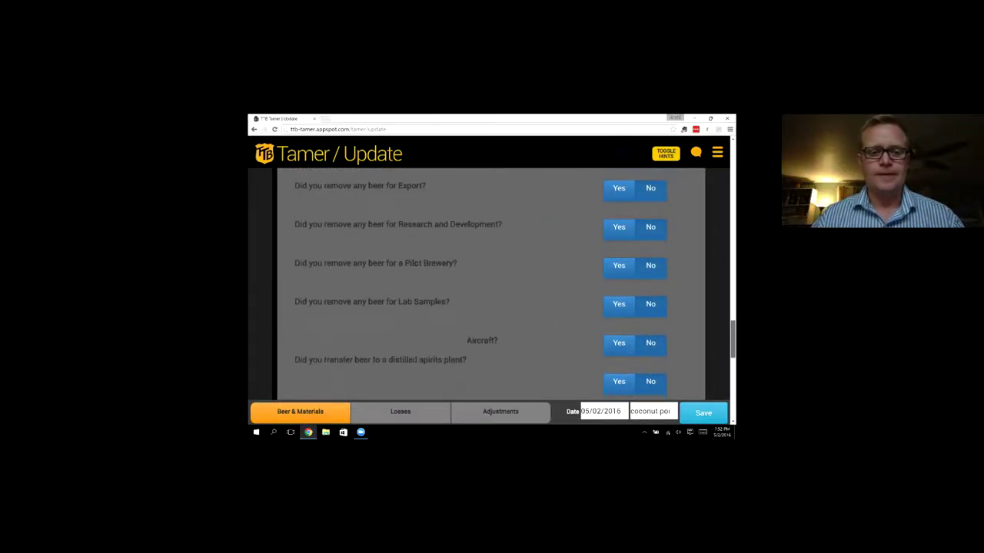
pyautogui.scroll(-4, 491, 285)
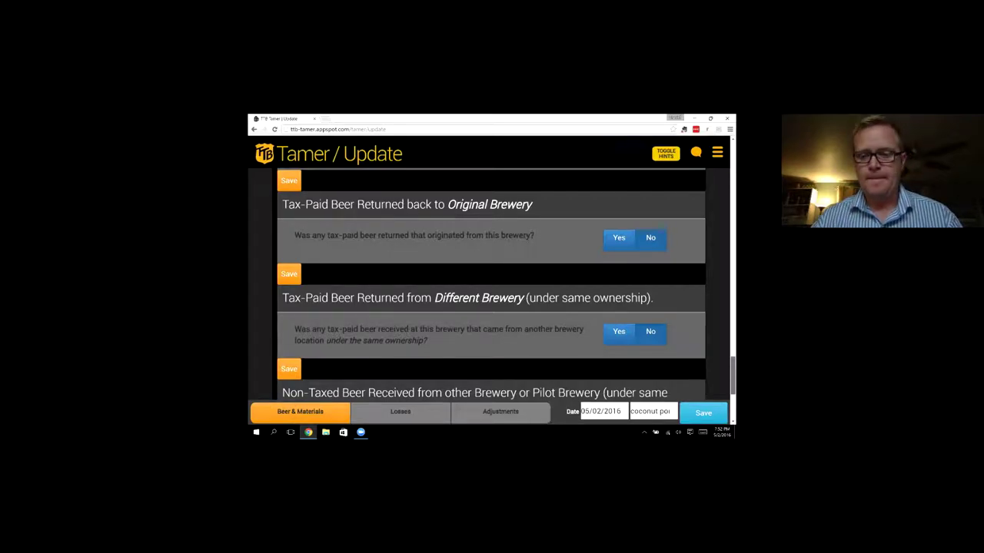
pyautogui.scroll(-5, 491, 284)
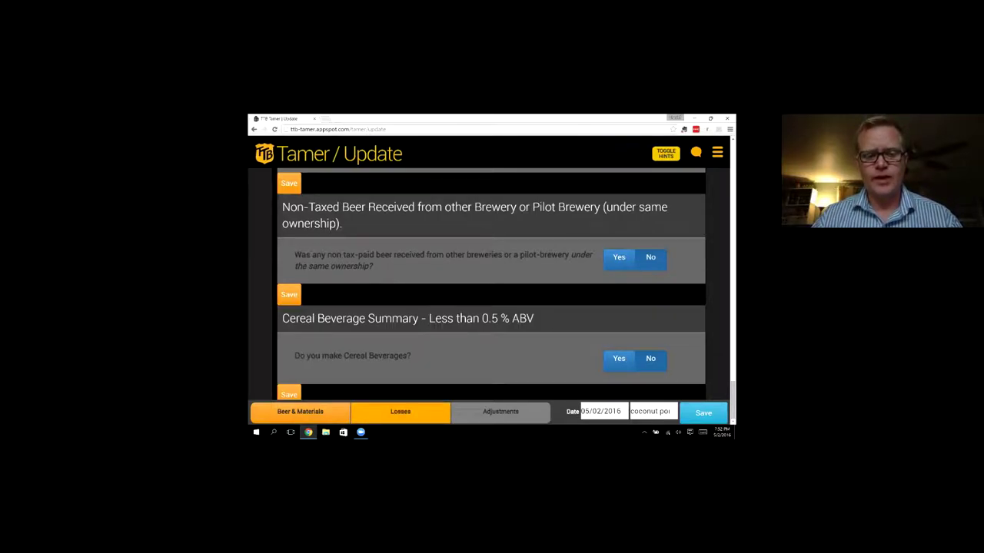
pyautogui.click(401, 412)
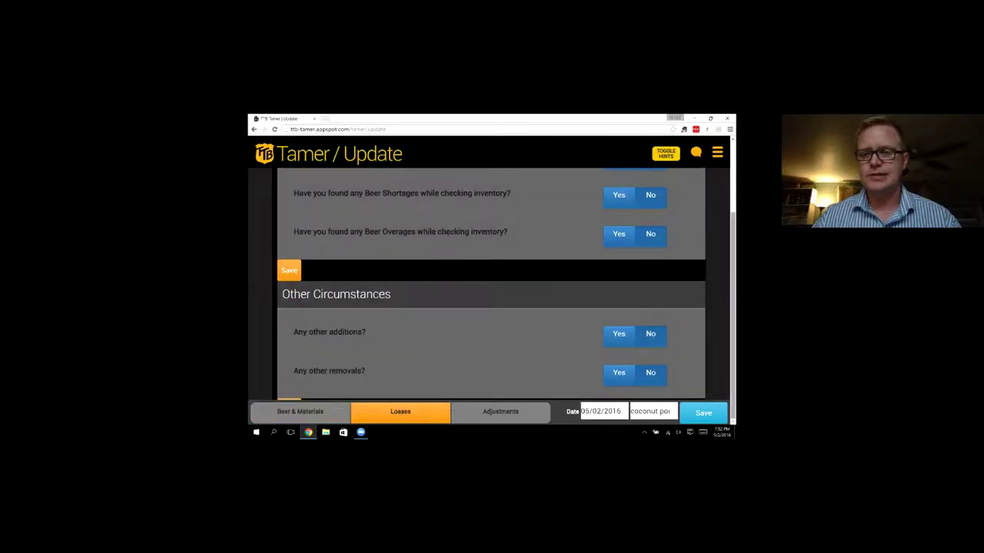
# - Review the Losses and Adjustments questions, and return to the Beer & Materials section
pyautogui.moveTo(732, 315); pyautogui.dragTo(732, 244)
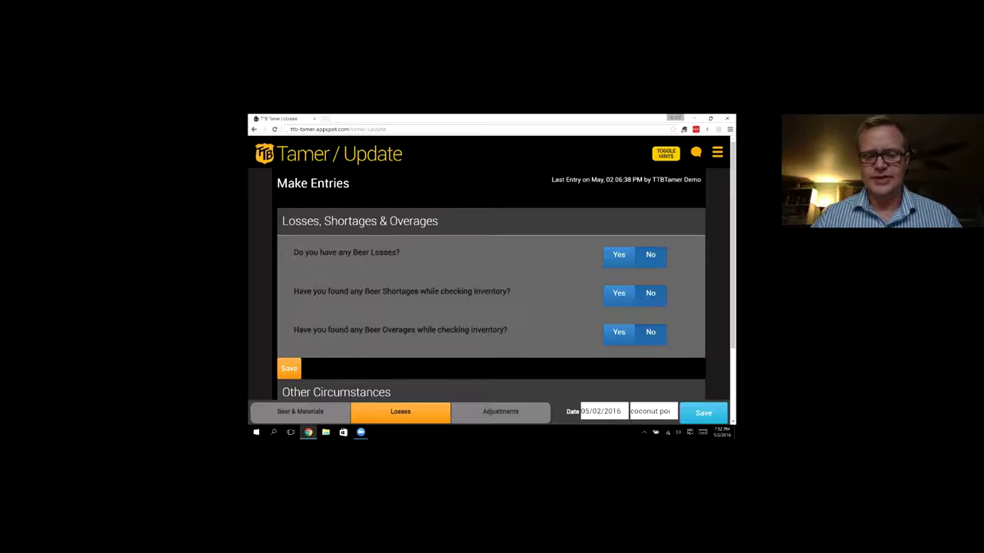
pyautogui.click(501, 412)
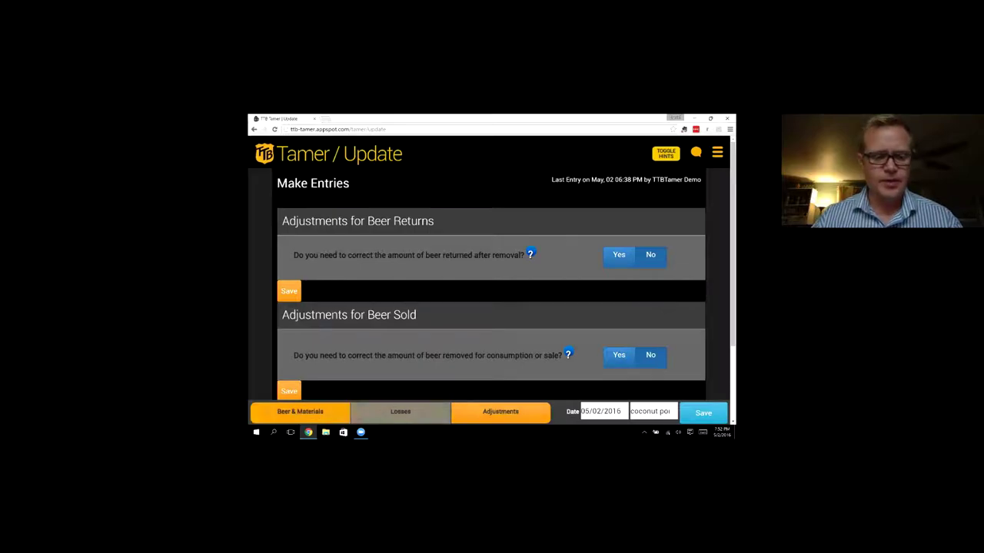
pyautogui.click(300, 411)
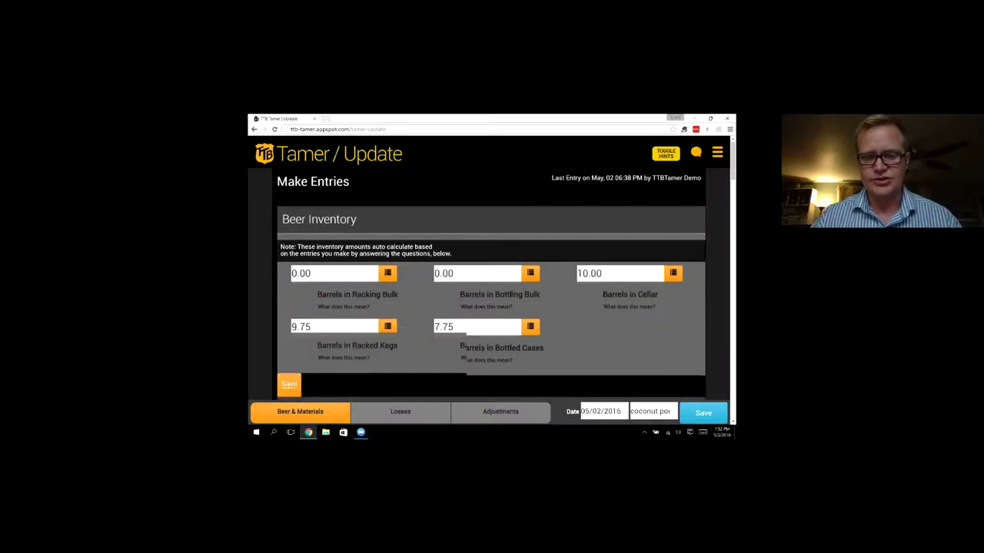
# - Record 10 barrels of beer produced with the comment "added dry coconut to boil", and save the entry
pyautogui.scroll(-2, 461, 345)
pyautogui.scroll(-1, 491, 285)
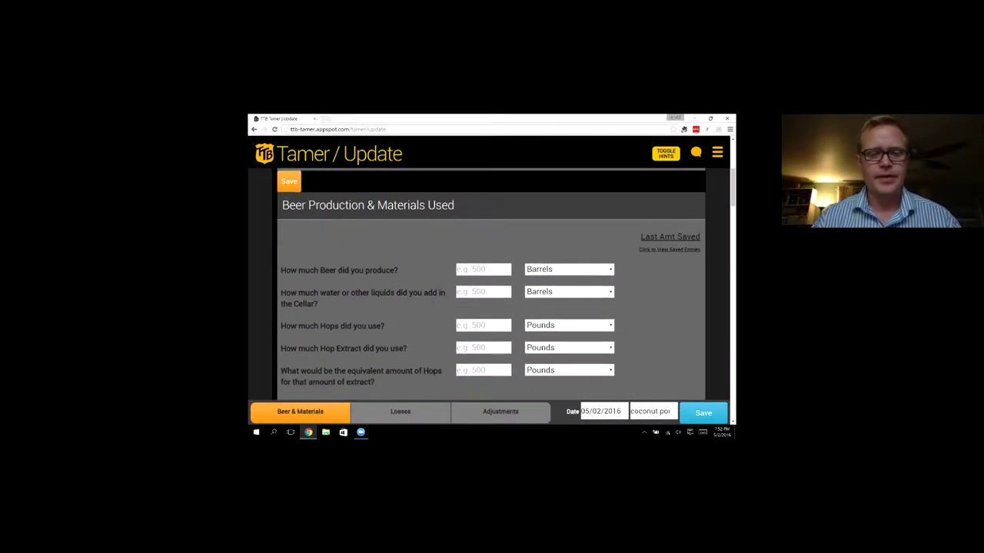
pyautogui.click(482, 266)
pyautogui.write('10')
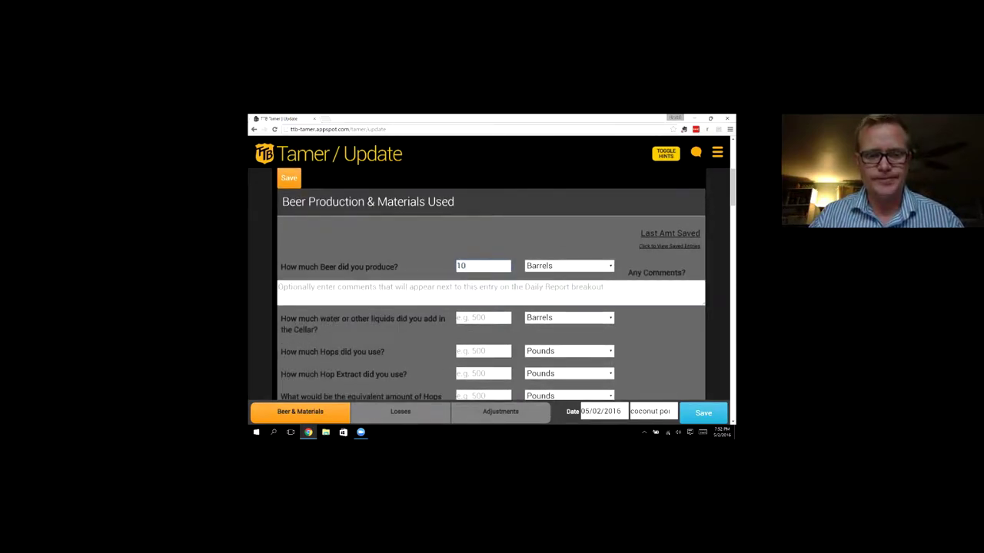
pyautogui.press('Tab')
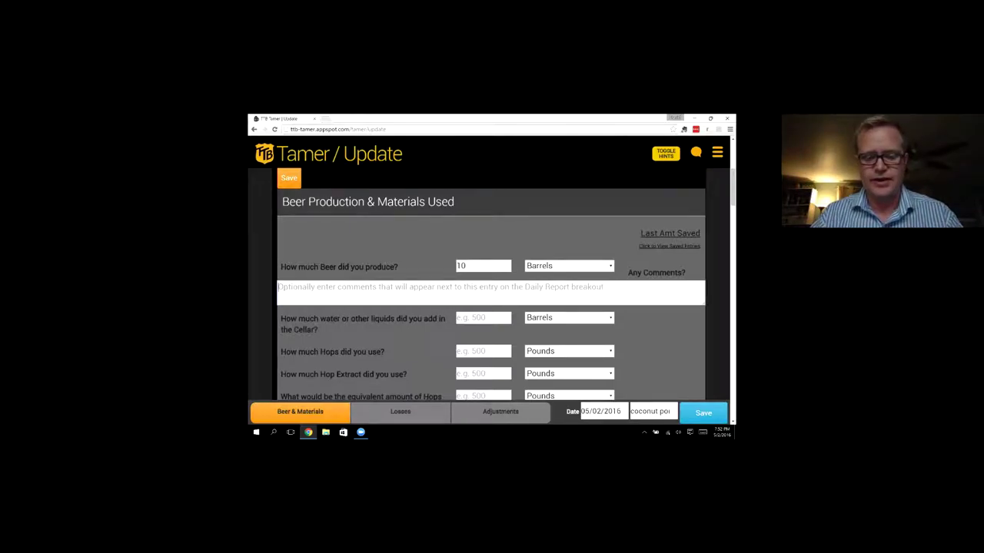
pyautogui.write('added')
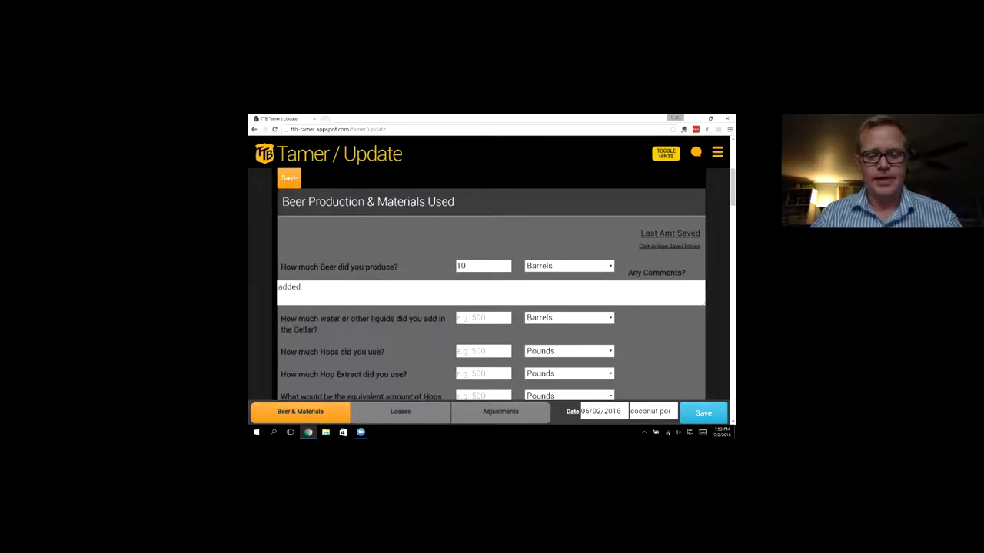
pyautogui.write(' dry c')
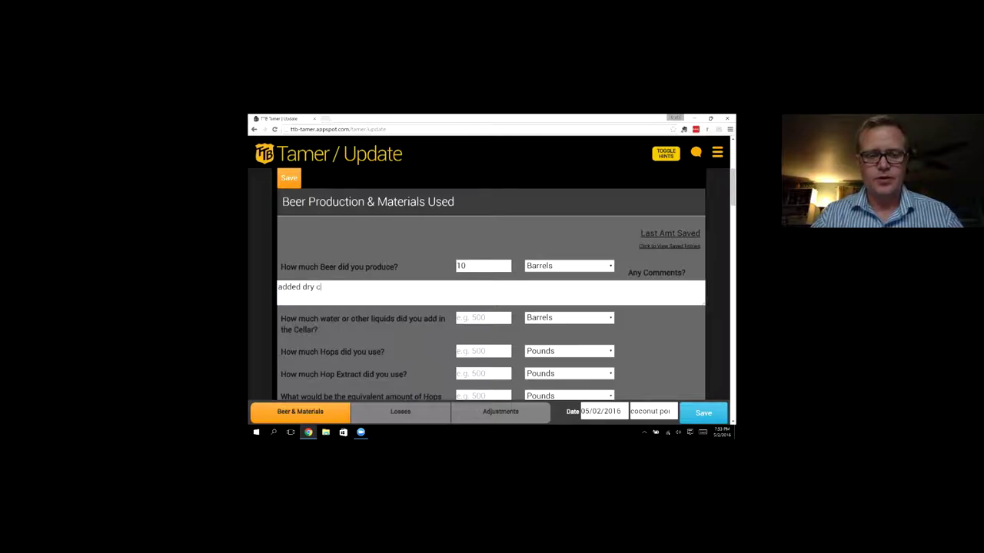
pyautogui.write('ocon')
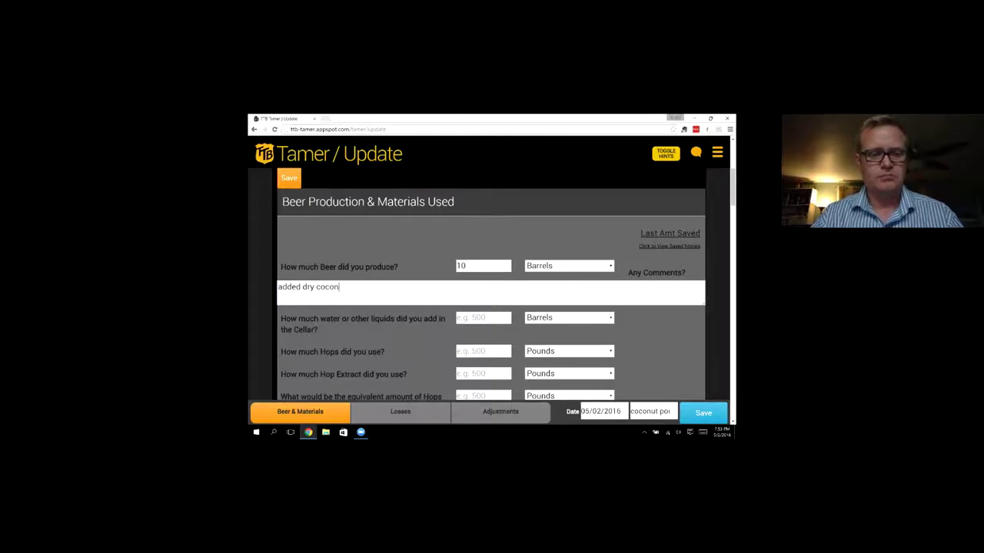
pyautogui.write('ut to')
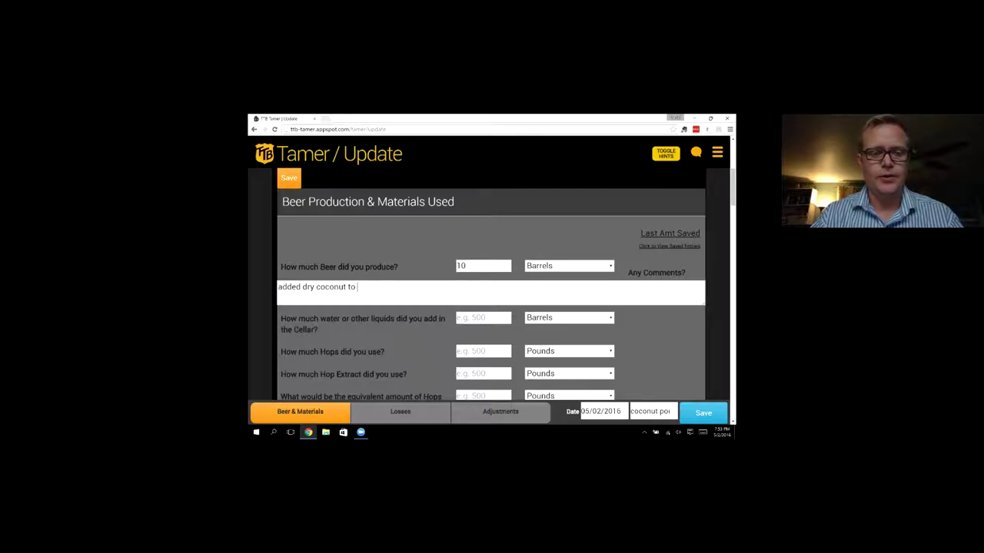
pyautogui.write(' boil')
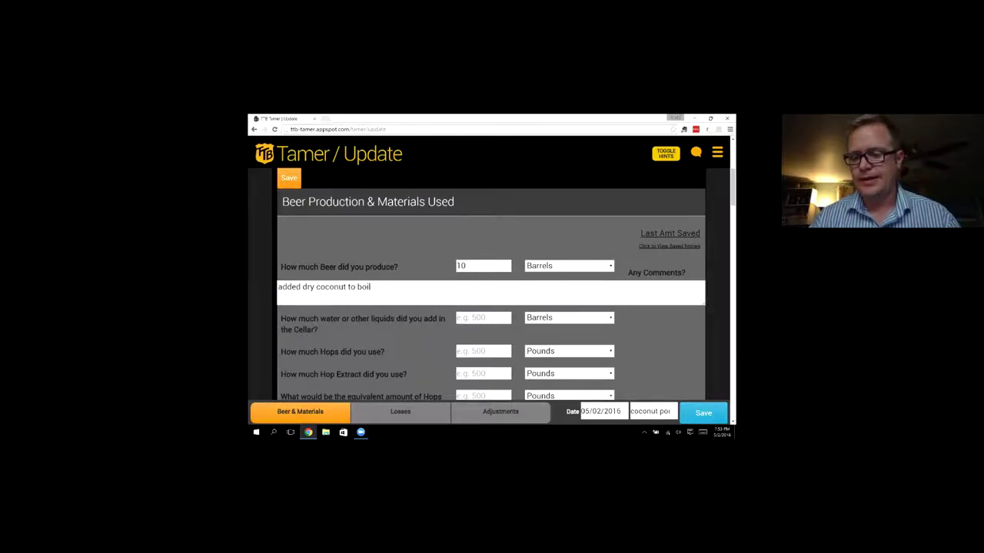
pyautogui.click(702, 412)
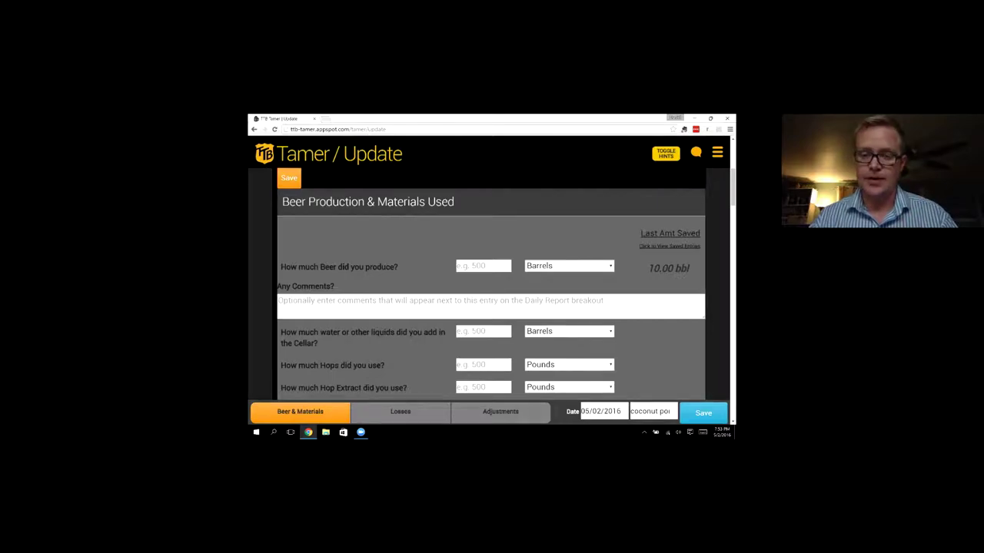
# - Examine the Beer Inventory breakdown for Barrels in Cellar, and close it
pyautogui.scroll(5, 491, 284)
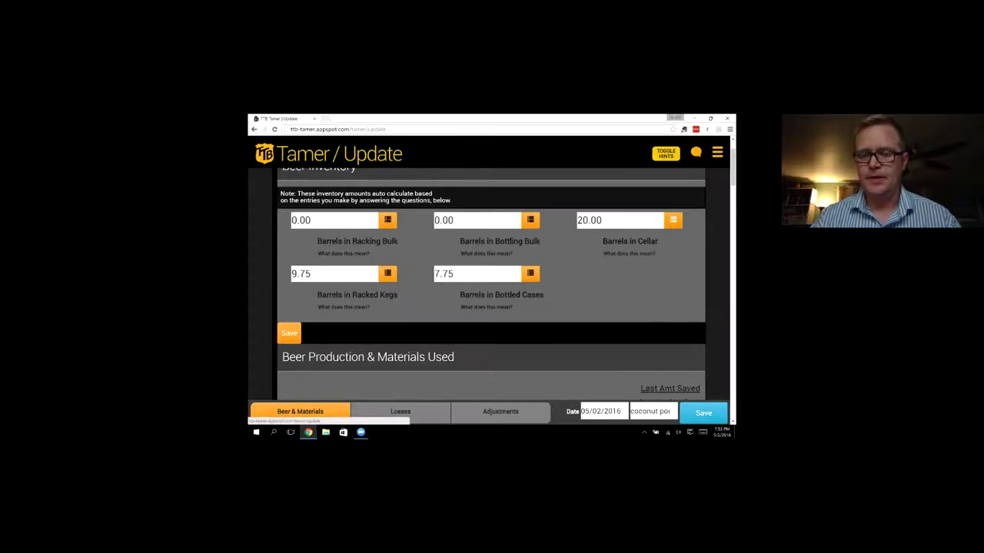
pyautogui.click(673, 221)
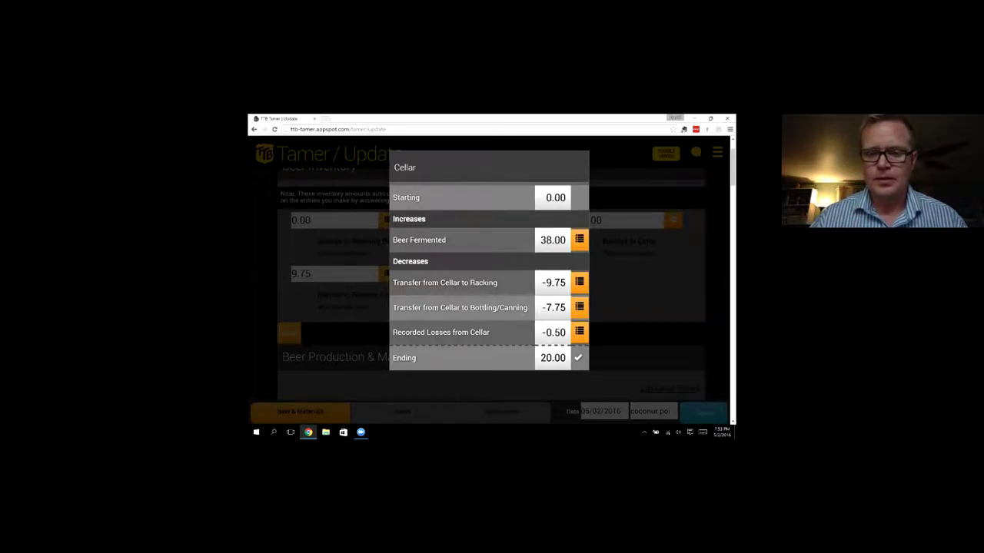
pyautogui.click(673, 219)
# - Enter 9.75 barrels as transferred from the Cellar to Racking Bulk under Kegging Operations
pyautogui.scroll(-2, 491, 283)
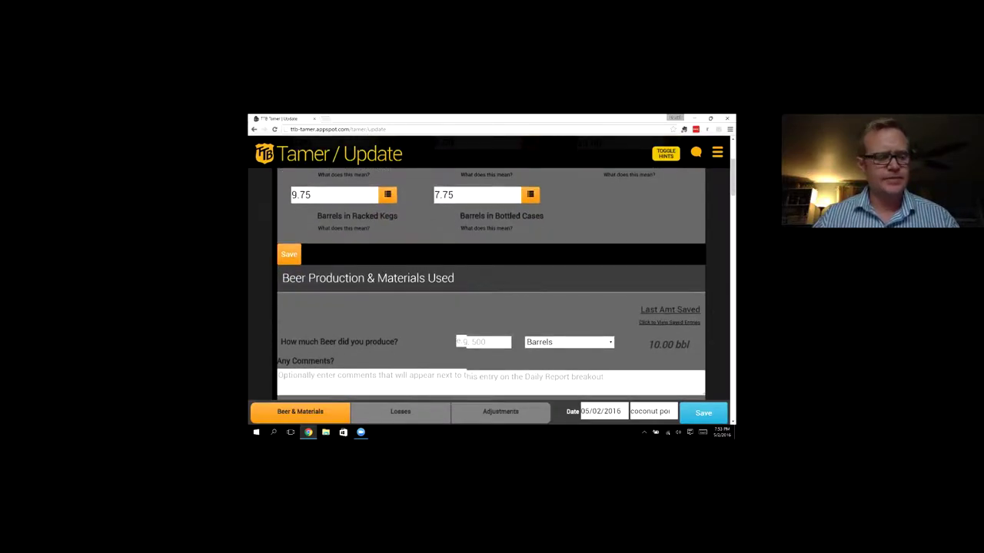
pyautogui.scroll(-2, 491, 283)
pyautogui.scroll(-3, 491, 283)
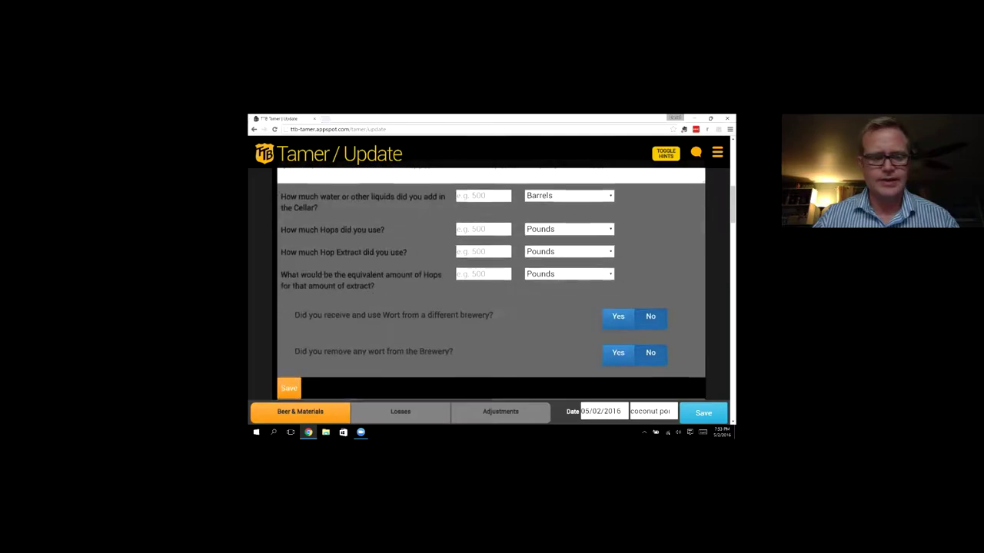
pyautogui.scroll(-3, 491, 283)
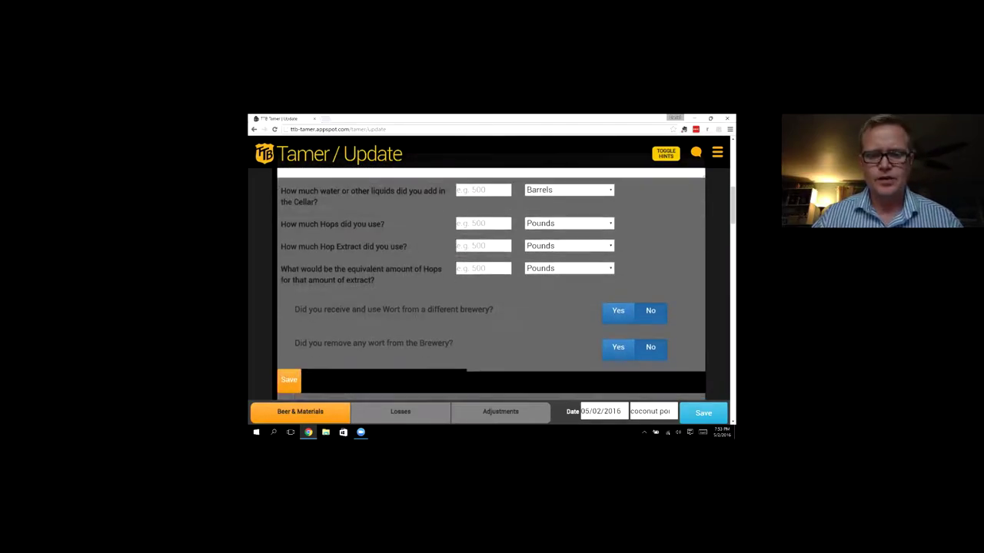
pyautogui.scroll(-8, 491, 283)
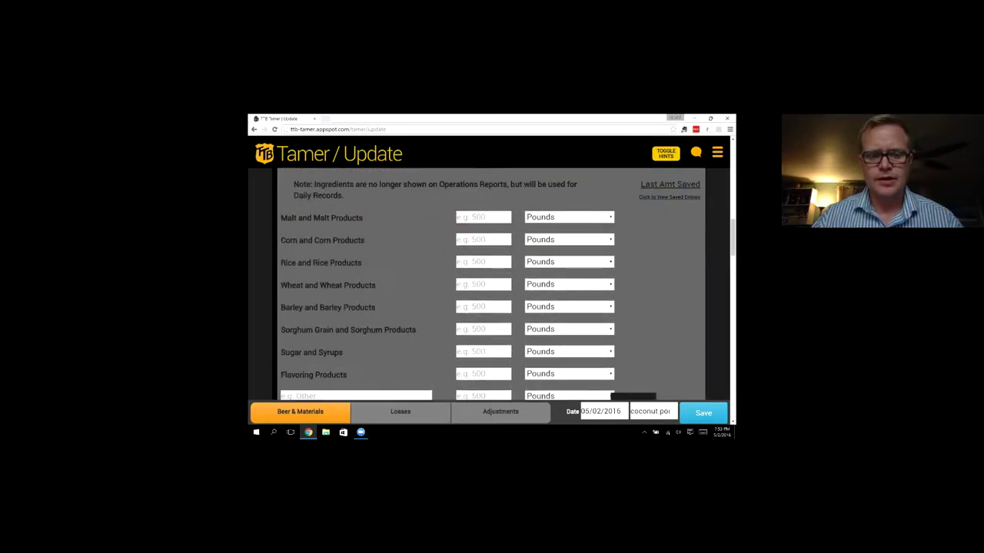
pyautogui.scroll(-3, 491, 283)
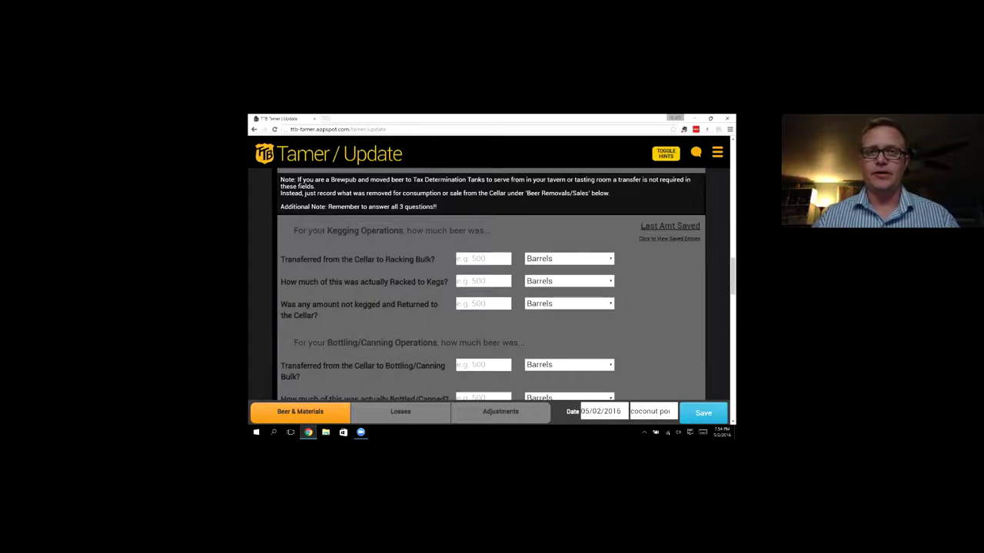
pyautogui.scroll(-1, 491, 286)
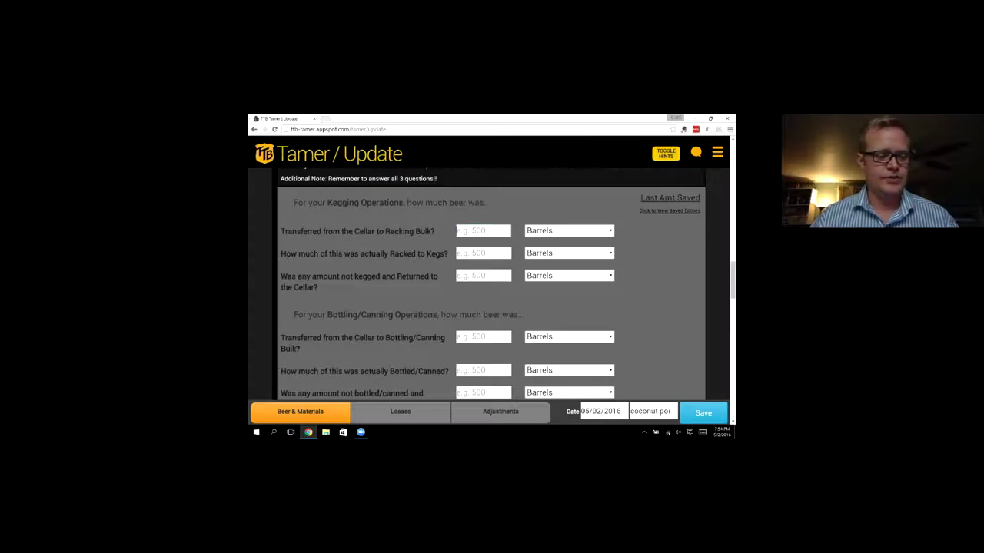
pyautogui.click(482, 230)
pyautogui.write('9.75')
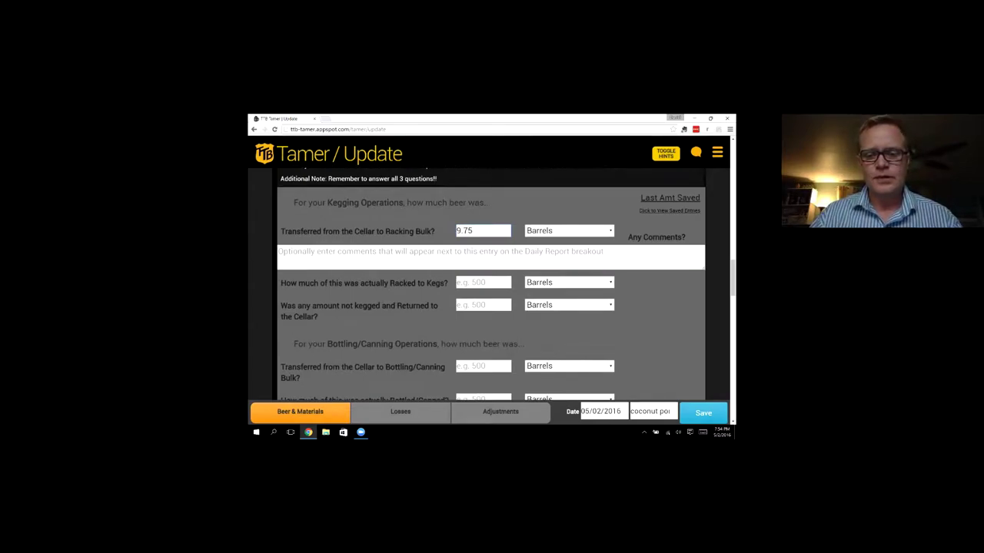
# - Change the entry's batch to "Nit Wit"
pyautogui.tripleClick(648, 411)
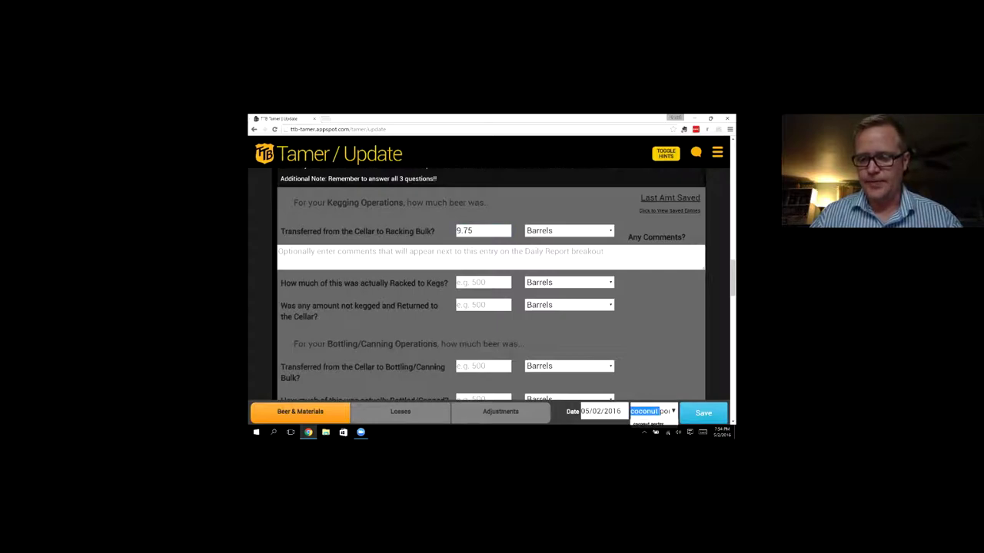
pyautogui.press('BackSpace')
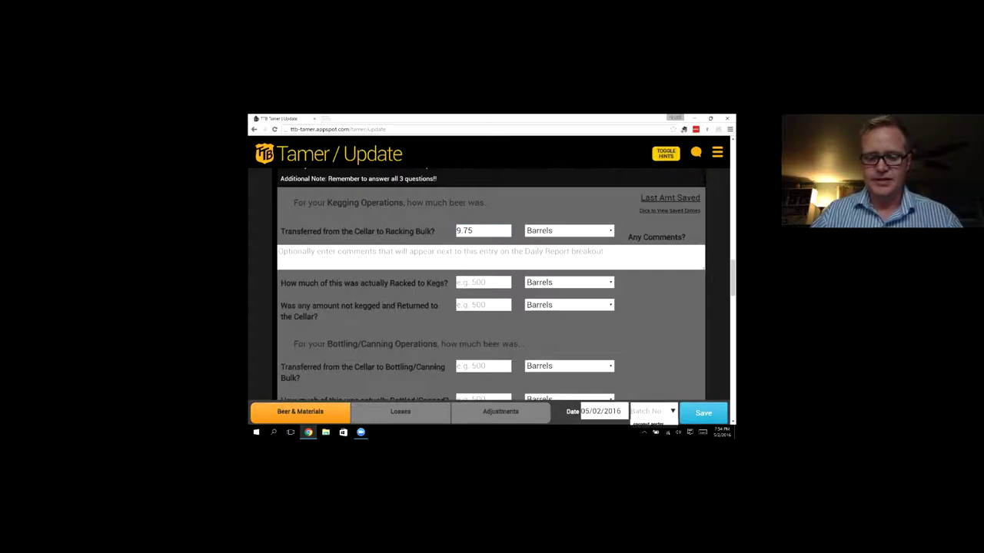
pyautogui.write('nit')
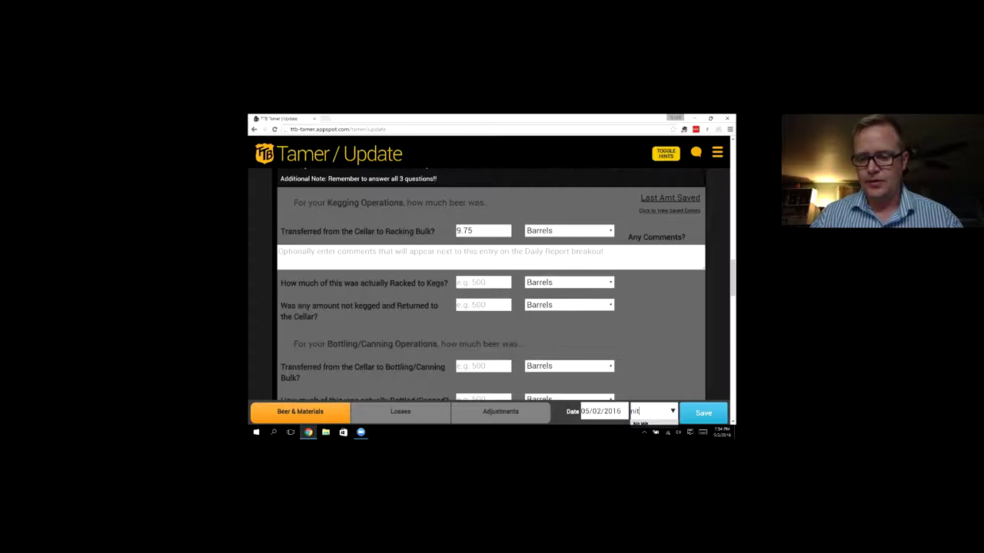
pyautogui.press('Return')
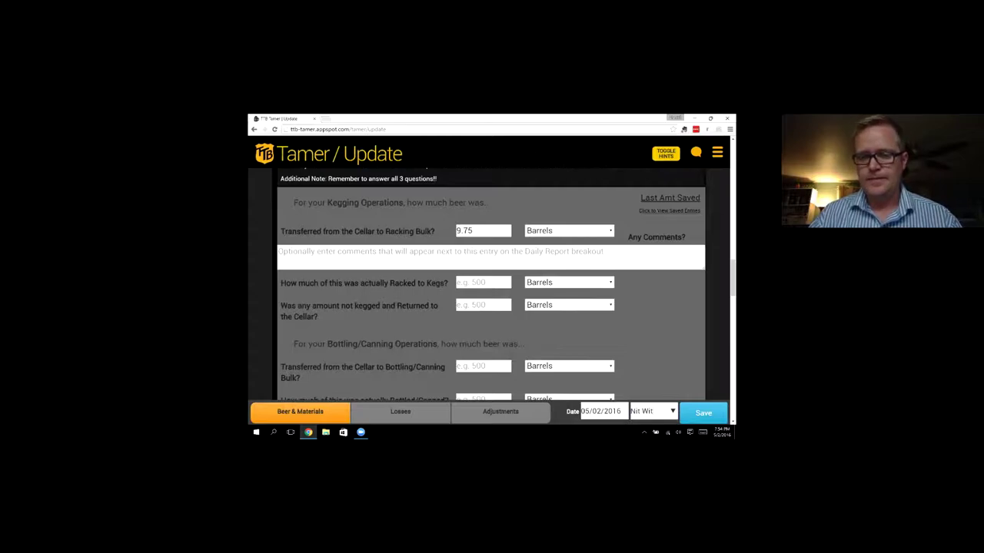
# - Add the comment "any comments go here" to the Racking Bulk transfer, and save the entry
pyautogui.click(295, 252)
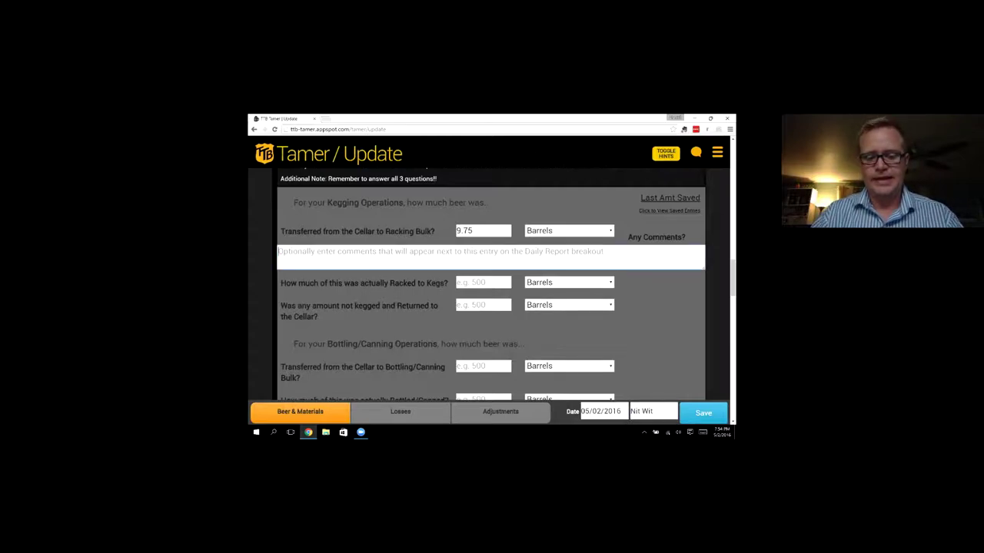
pyautogui.write('any  com')
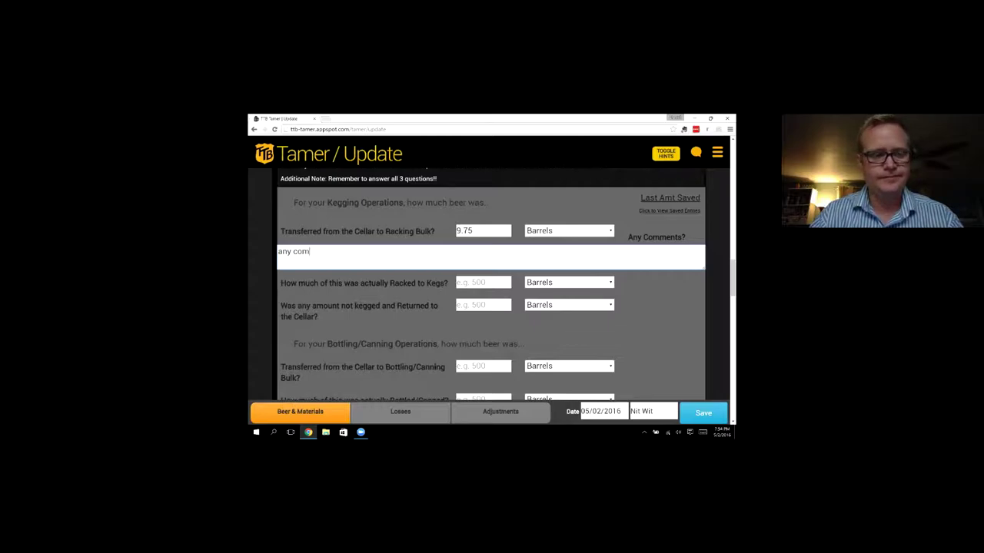
pyautogui.write('ments go here')
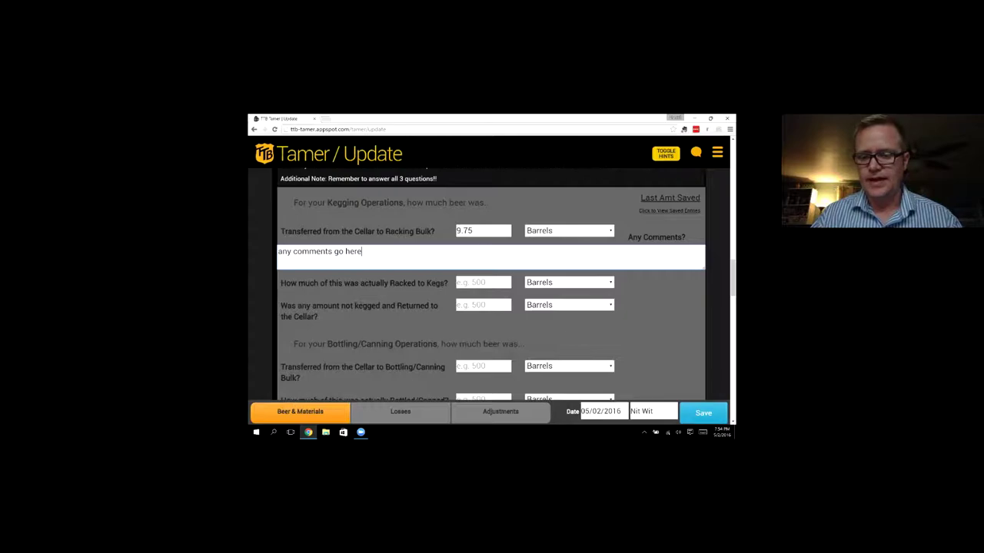
pyautogui.press('Return')
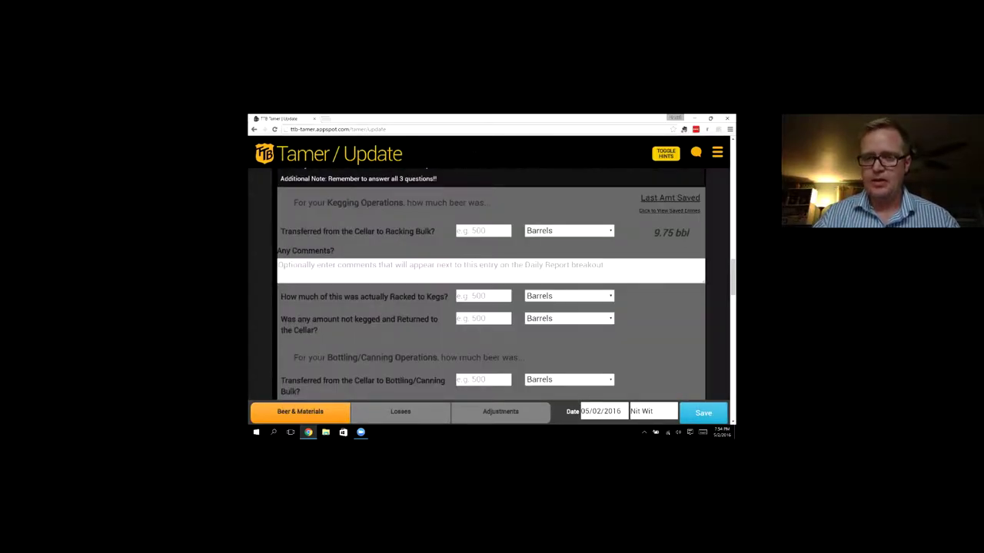
# - Check the Beer Inventory amounts, and answer Yes to removing beer for consumption or sale (distribution, etc.)
pyautogui.moveTo(733, 276); pyautogui.dragTo(733, 160)
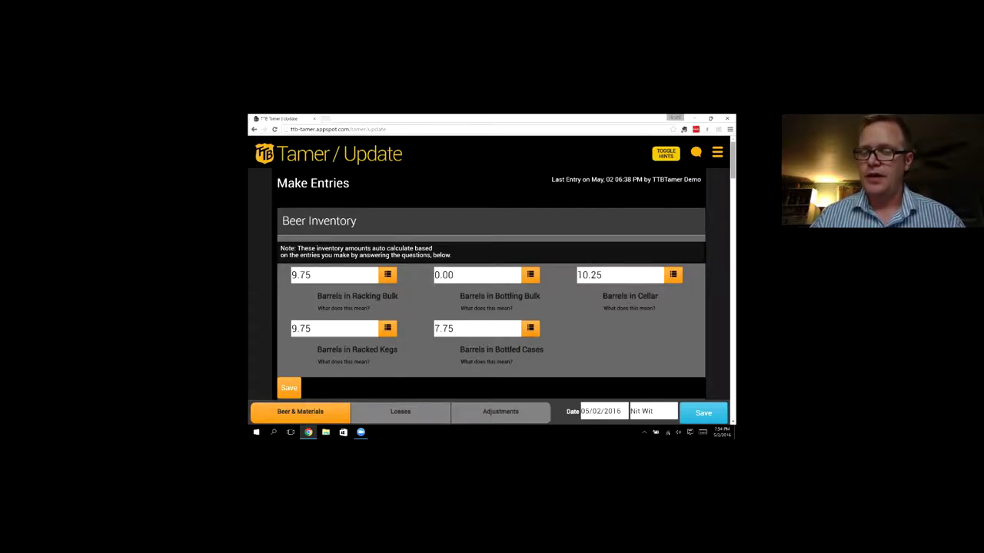
pyautogui.scroll(-10, 491, 289)
pyautogui.scroll(-10, 492, 289)
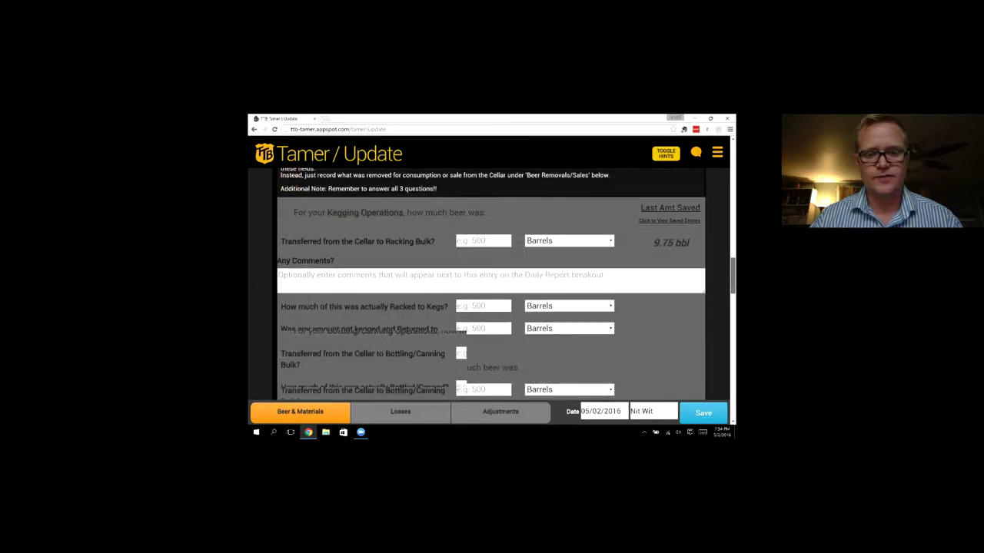
pyautogui.scroll(-1, 491, 283)
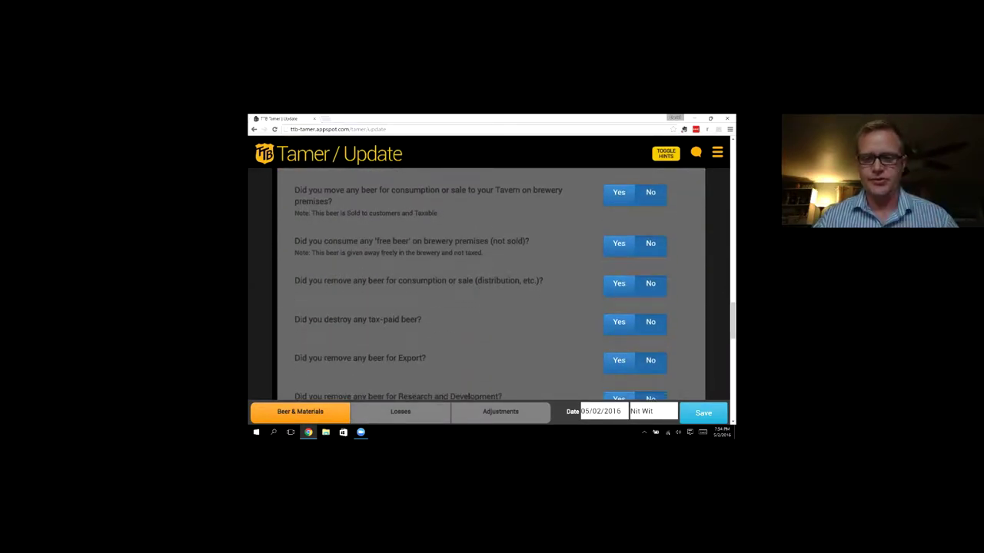
pyautogui.click(619, 283)
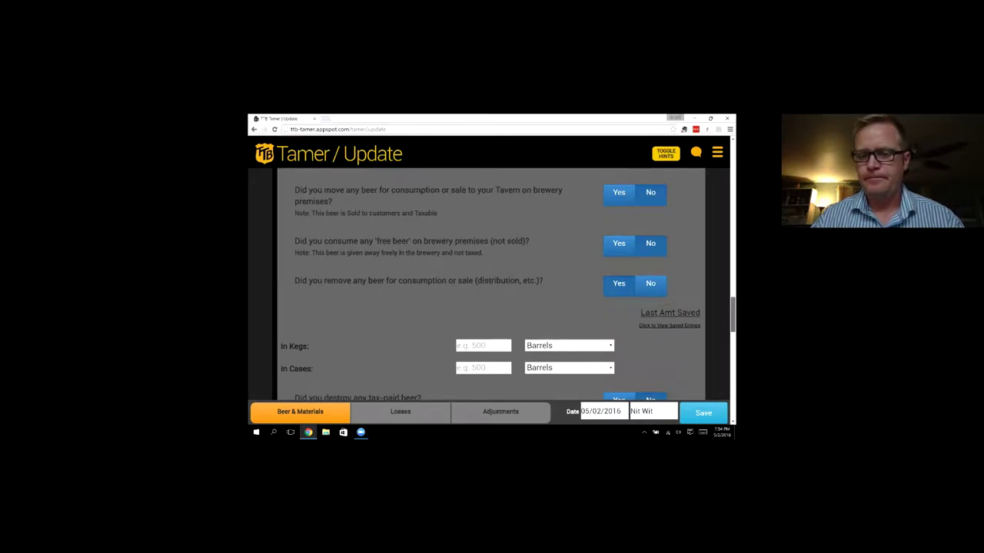
pyautogui.scroll(-3, 491, 284)
pyautogui.scroll(1, 491, 285)
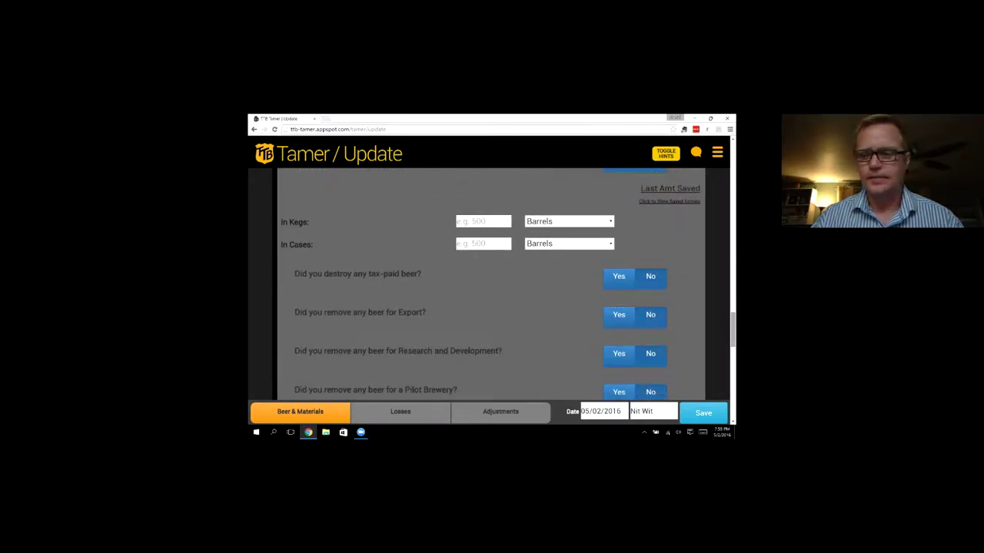
pyautogui.scroll(1, 491, 285)
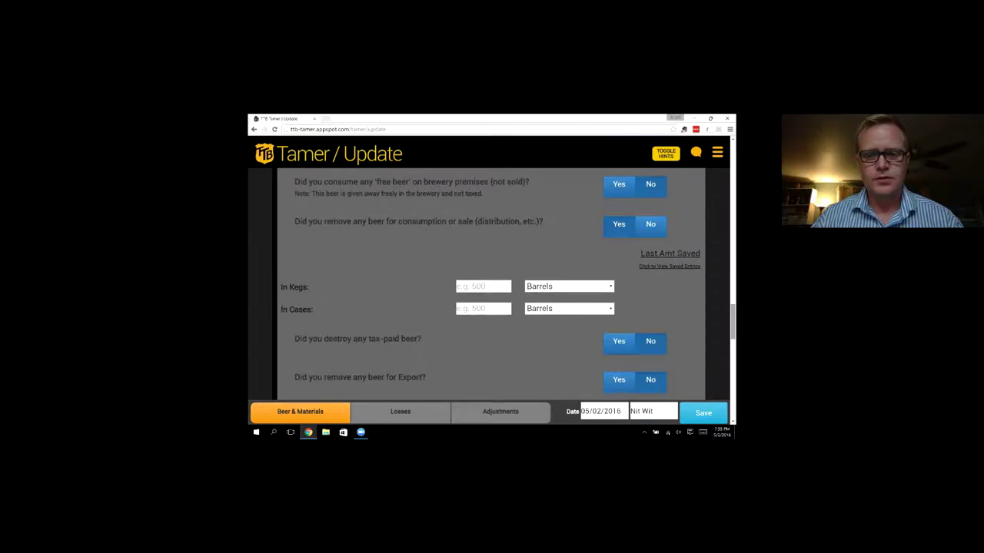
# - Enter 5 Keg (15.5 gal, Half Barrel) as the In Kegs amount of beer removed for consumption or sale
pyautogui.click(484, 286)
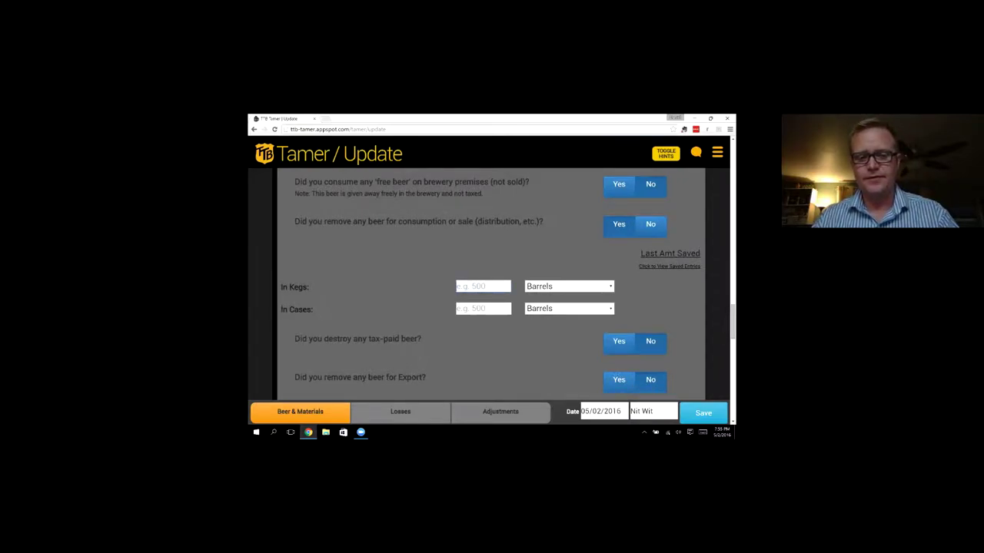
pyautogui.write('5')
pyautogui.click(568, 286)
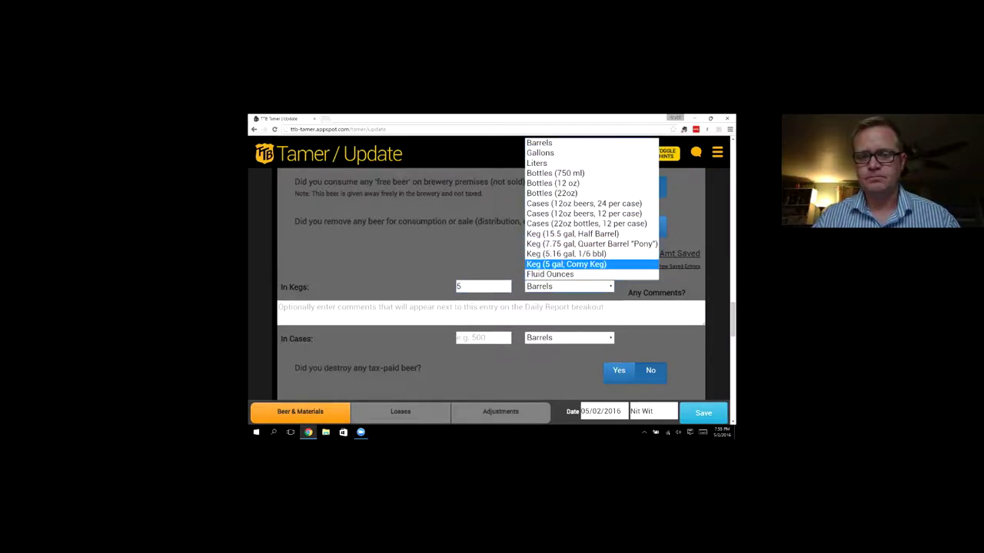
pyautogui.press('Up')
pyautogui.press('Up')
pyautogui.press('Up')
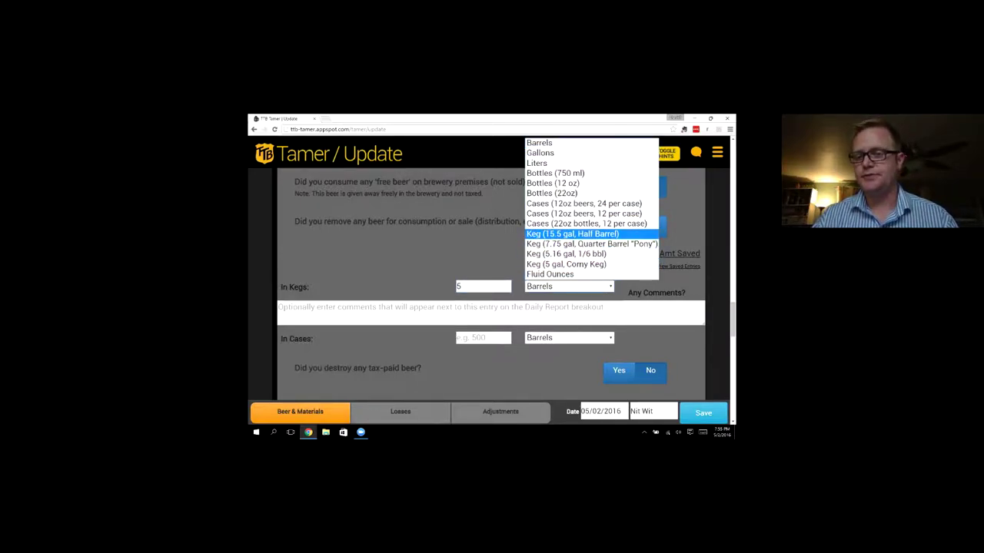
pyautogui.press('Return')
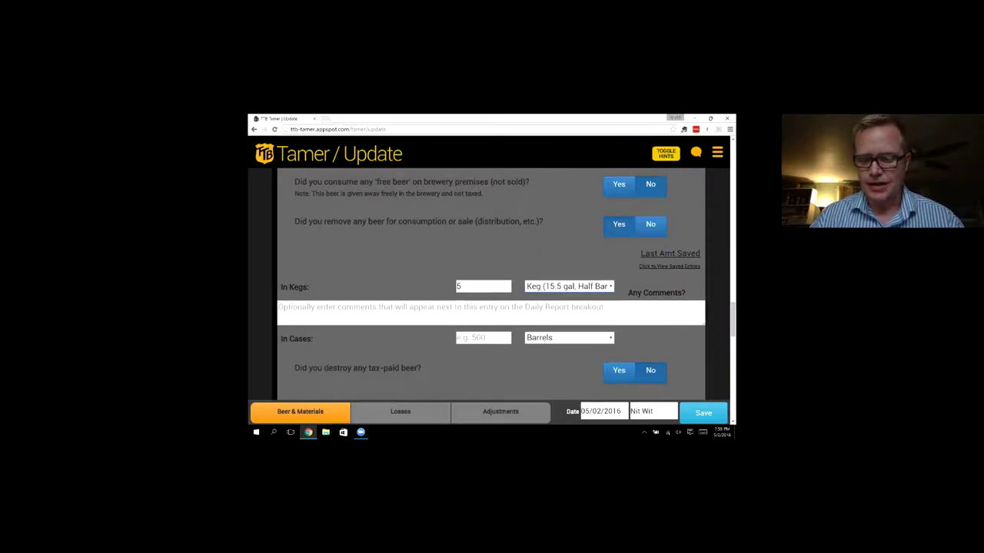
# - Add the comment "half barrels" to the In Kegs removal, assign it to batch "1st IPA", and save the entry
pyautogui.press('Tab')
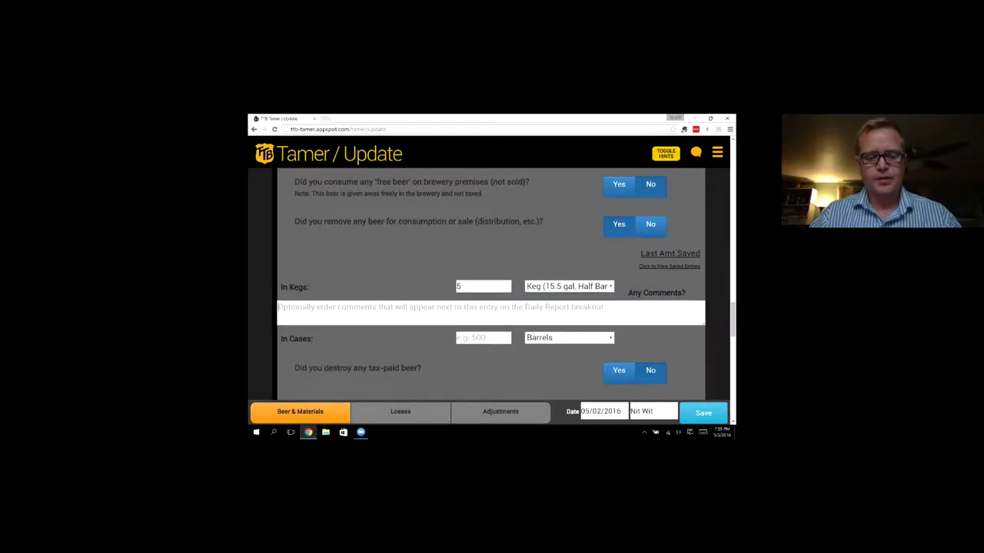
pyautogui.write('half barrels')
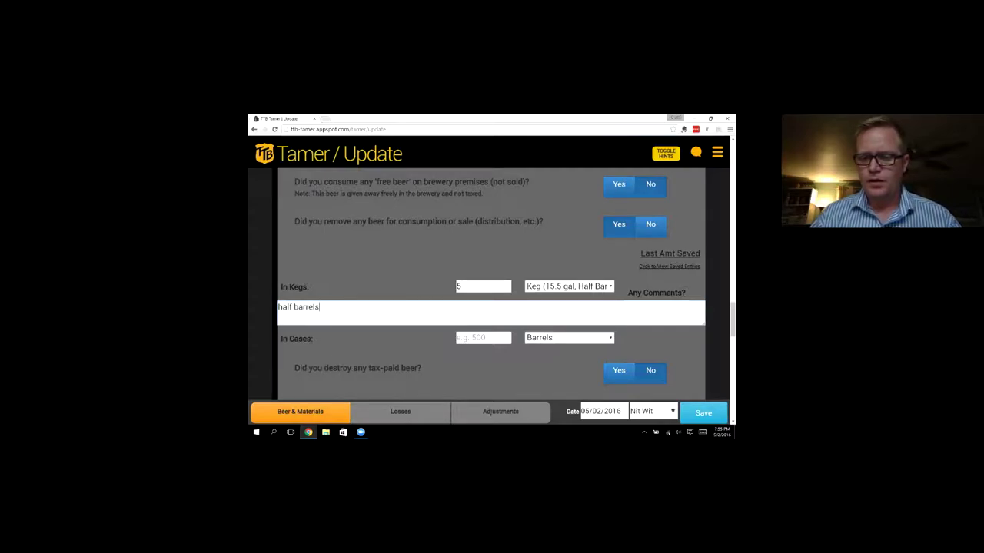
pyautogui.press('Tab')
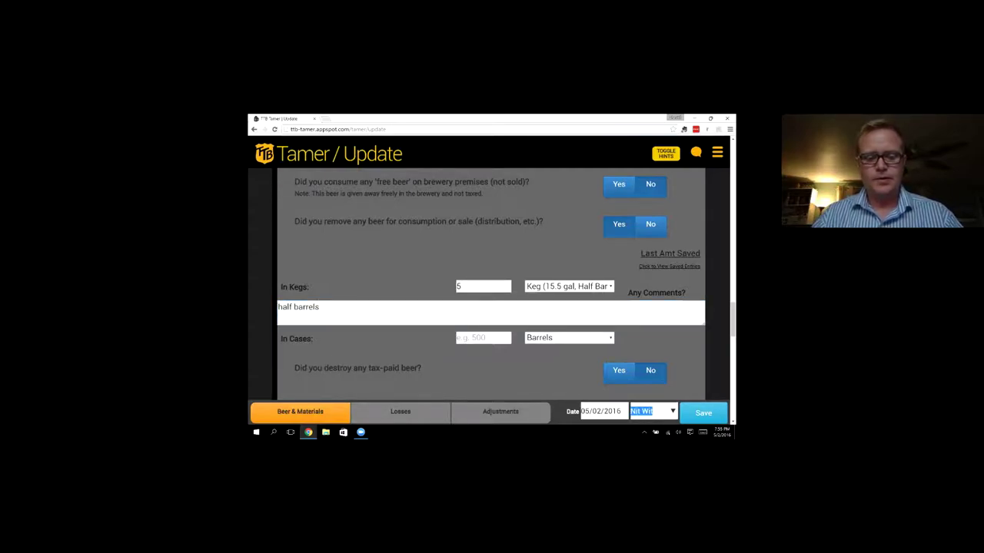
pyautogui.write('I')
pyautogui.write('st')
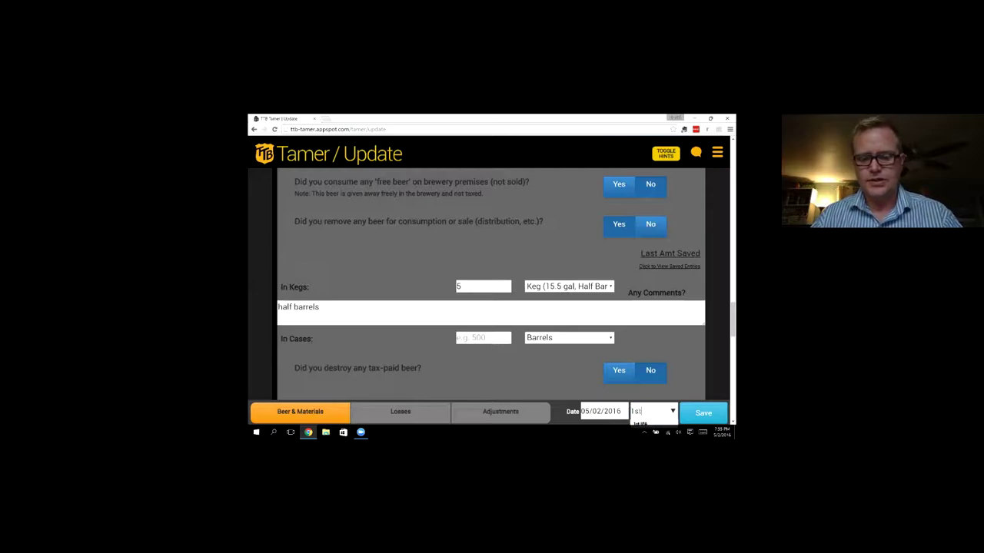
pyautogui.write(' IPA')
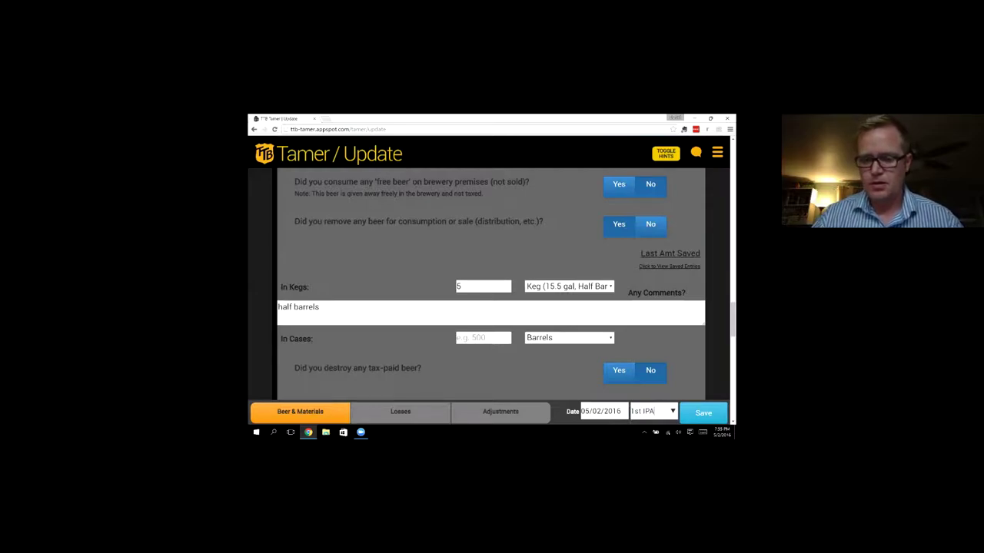
pyautogui.press('Return')
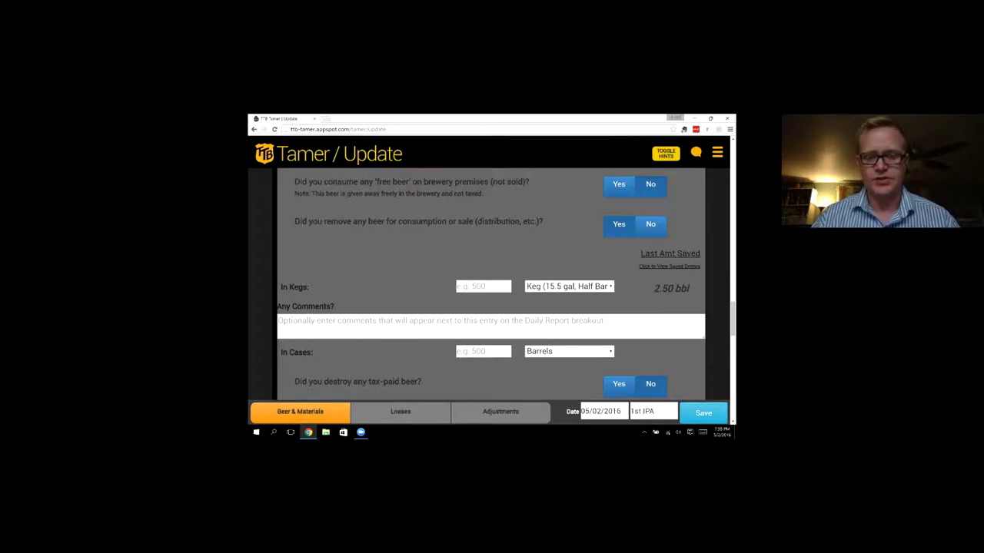
# - Enter 30 Cases (12oz beers, 12 per case) as the In Cases amount of beer removed for consumption or sale
pyautogui.scroll(-1, 491, 282)
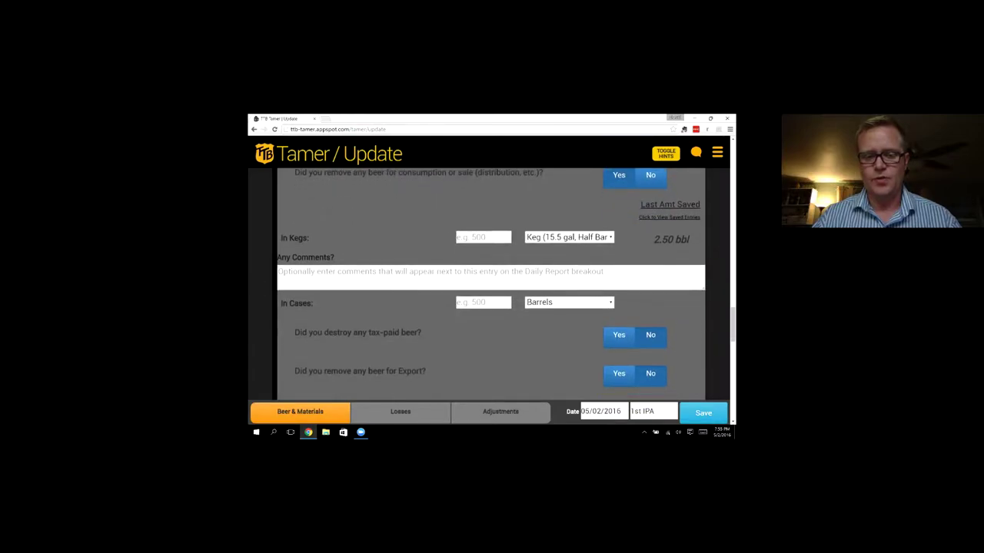
pyautogui.click(482, 302)
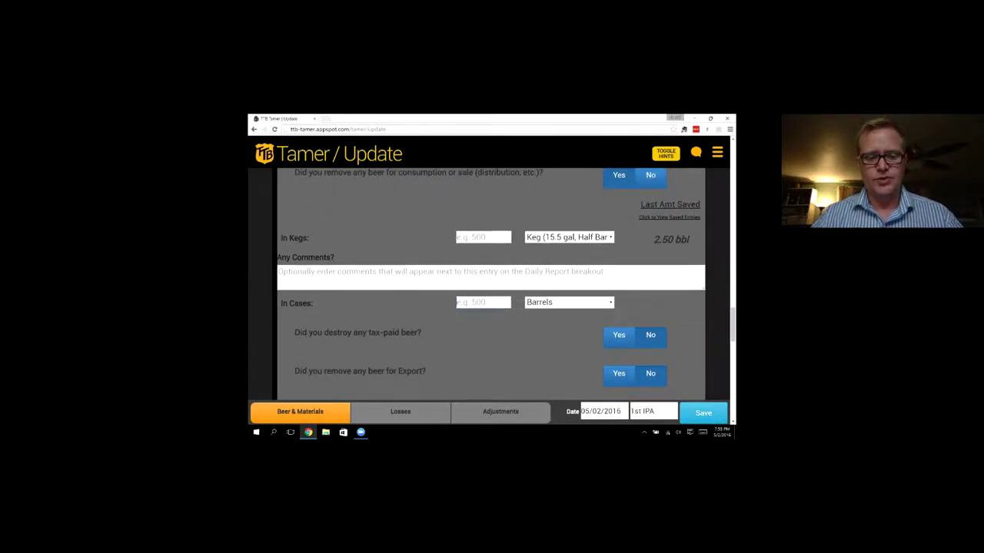
pyautogui.write('30')
pyautogui.click(568, 302)
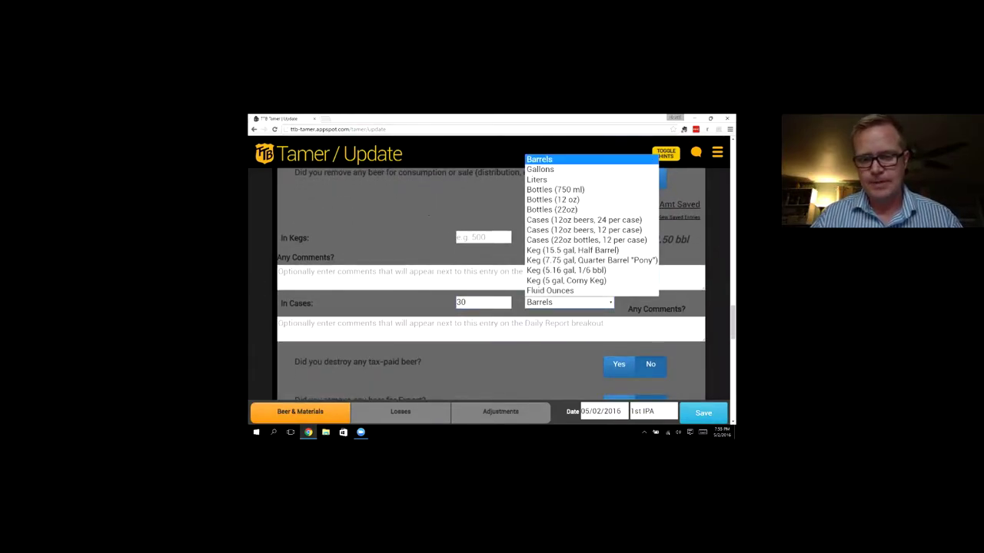
pyautogui.click(568, 239)
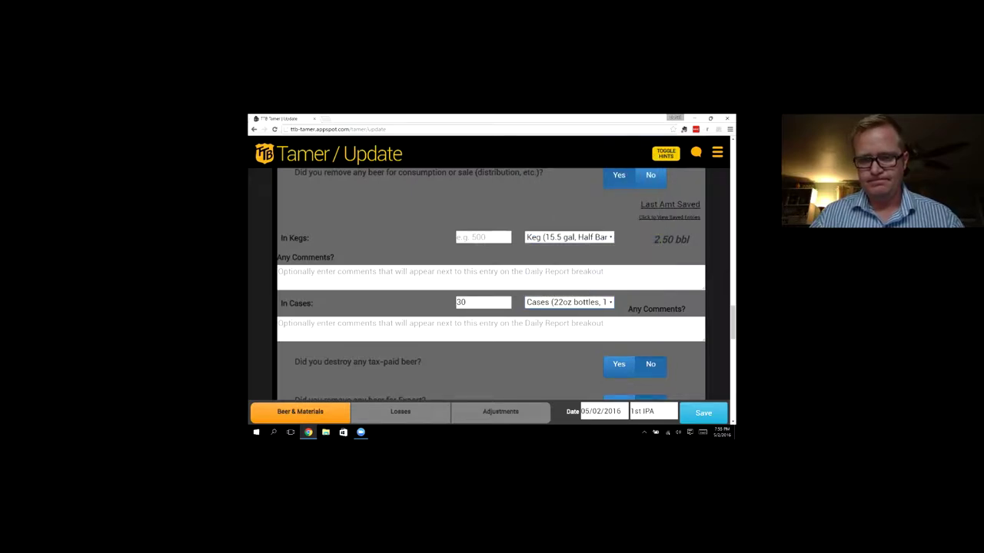
pyautogui.click(569, 302)
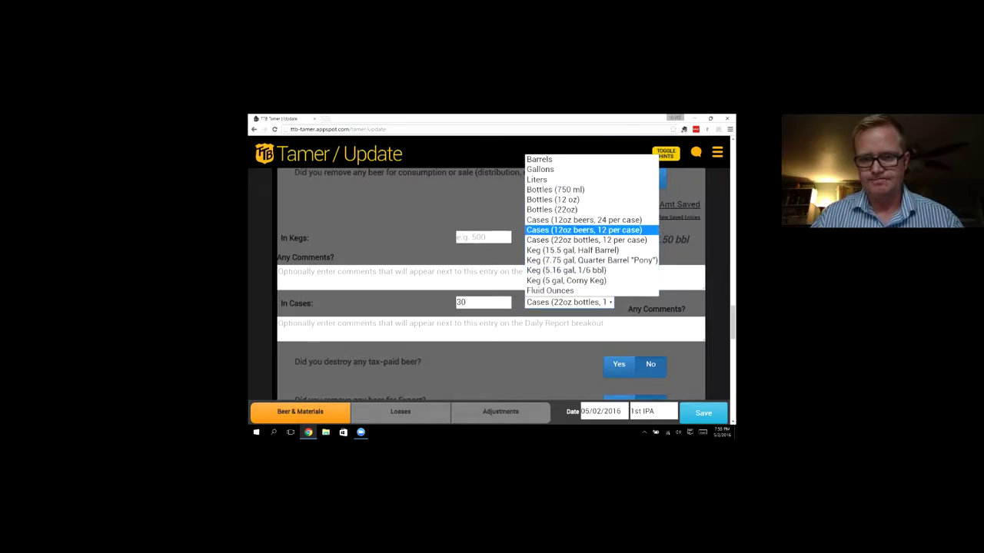
pyautogui.click(584, 229)
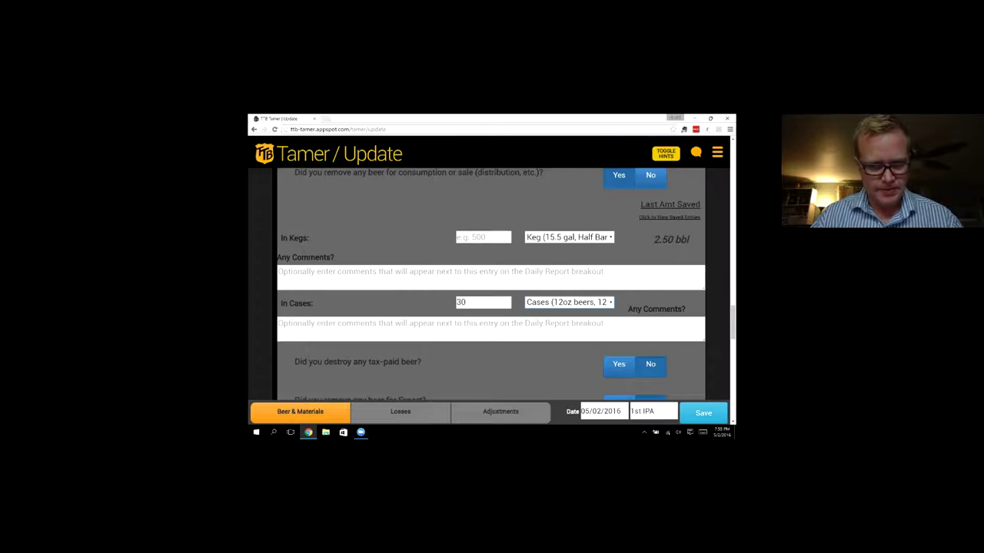
# - Add the comment "cases" to the In Cases removal, assign it to batch "123 ESB", and save the entry
pyautogui.press('Tab')
pyautogui.write('ca')
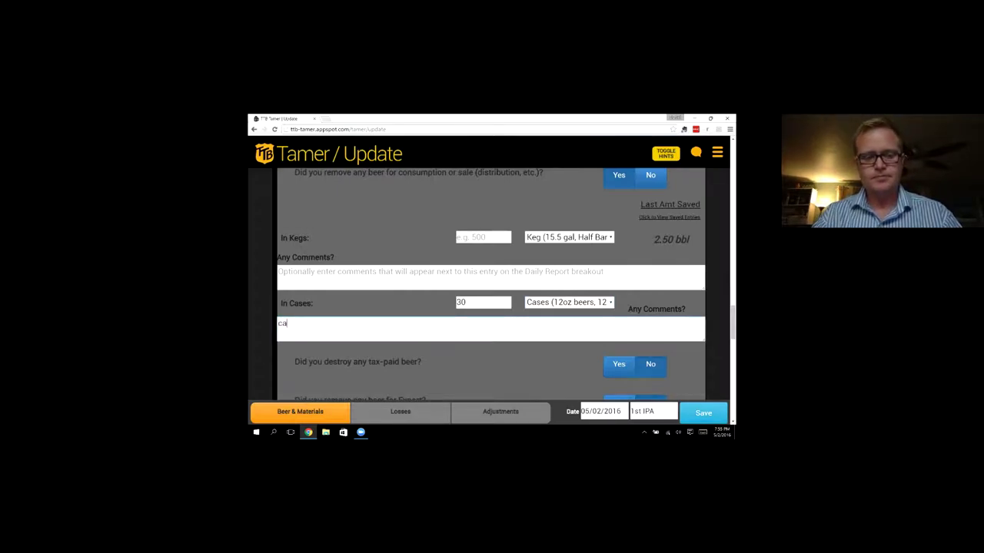
pyautogui.write('ses')
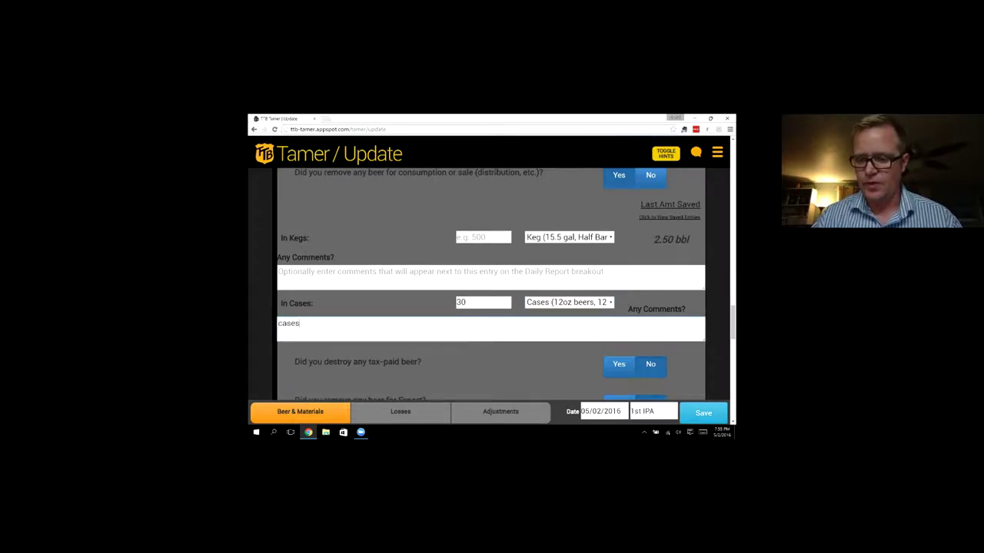
pyautogui.press('Tab')
pyautogui.write('123')
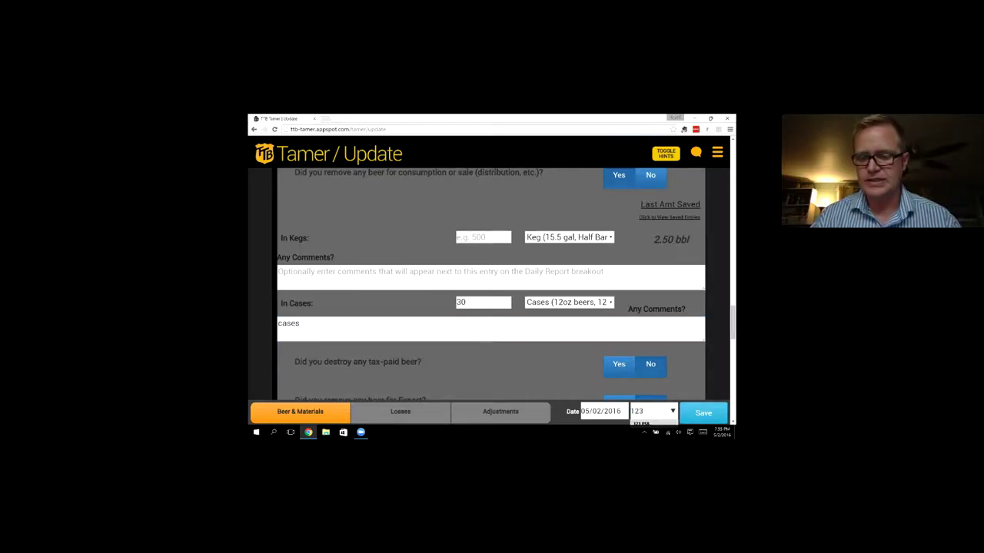
pyautogui.press('Return')
pyautogui.press('Tab')
pyautogui.press('Return')
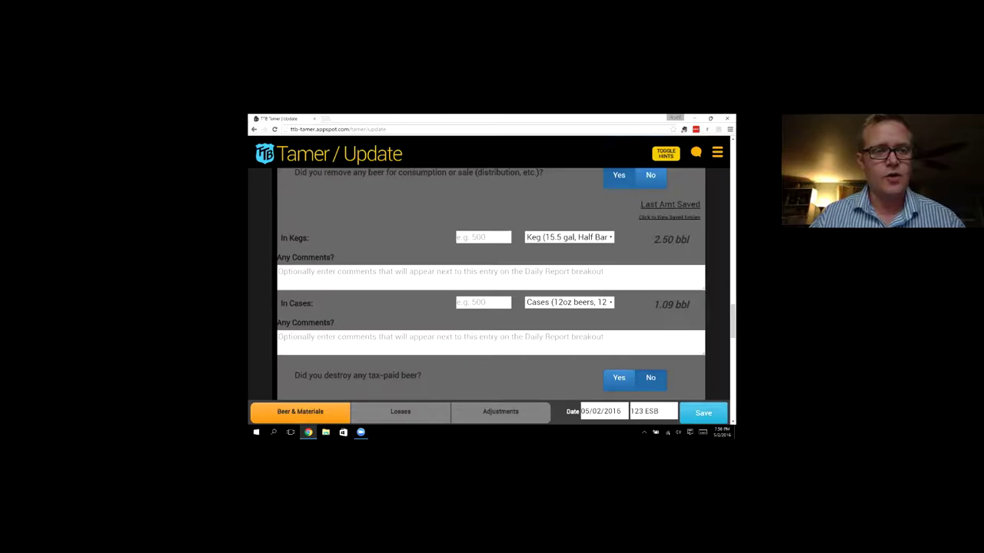
# - Open the Entry Log and look through the recorded entries with their categories, dates, comments, batches and amounts
pyautogui.click(265, 153)
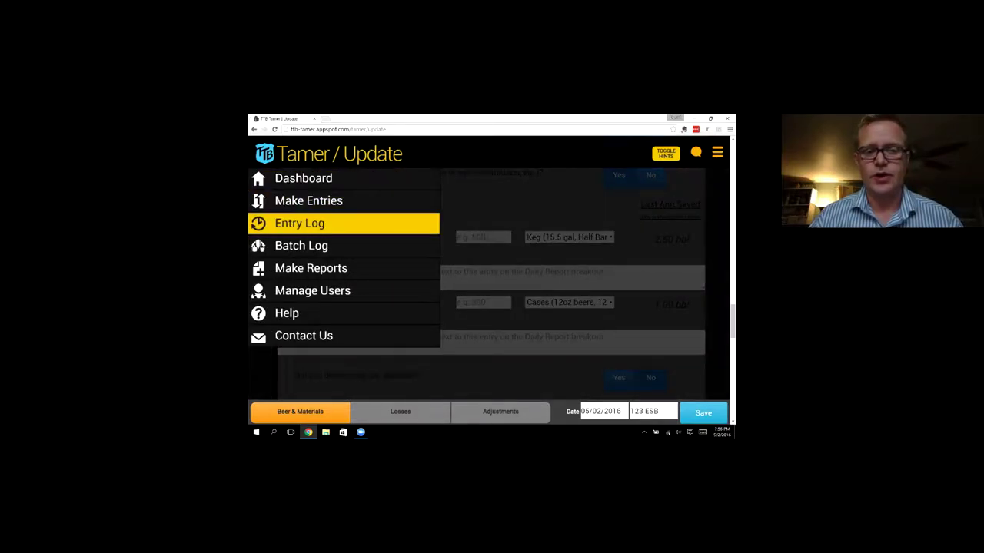
pyautogui.click(300, 223)
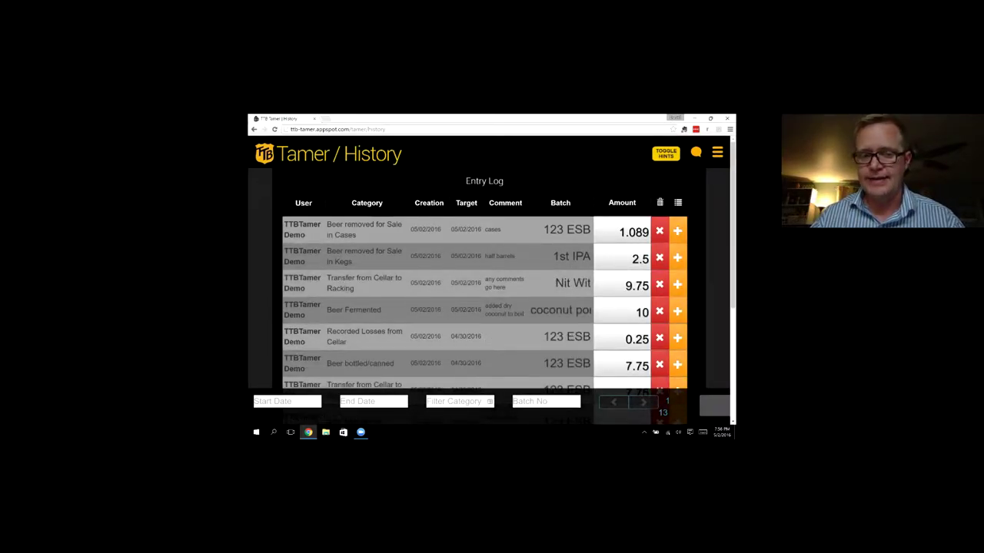
pyautogui.scroll(-3, 484, 280)
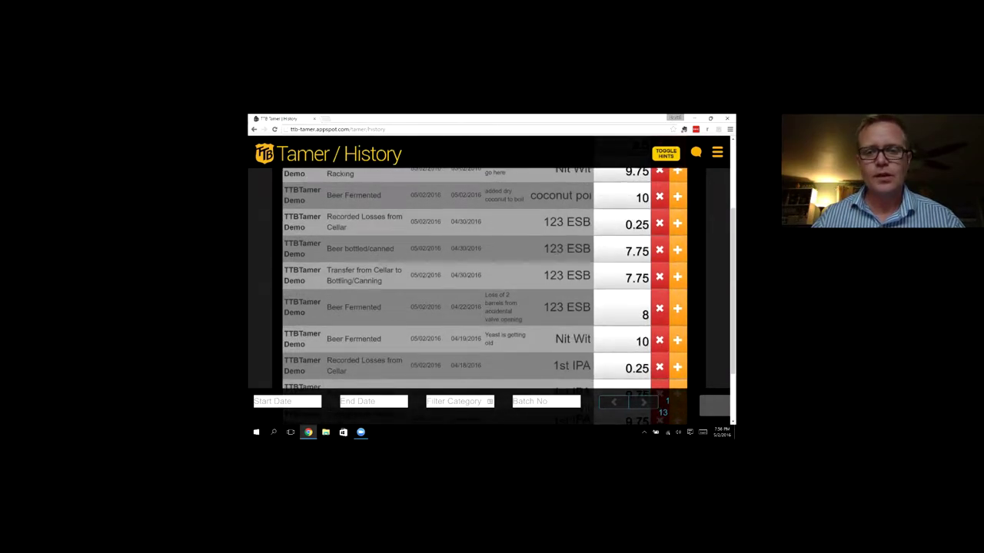
pyautogui.scroll(5, 485, 281)
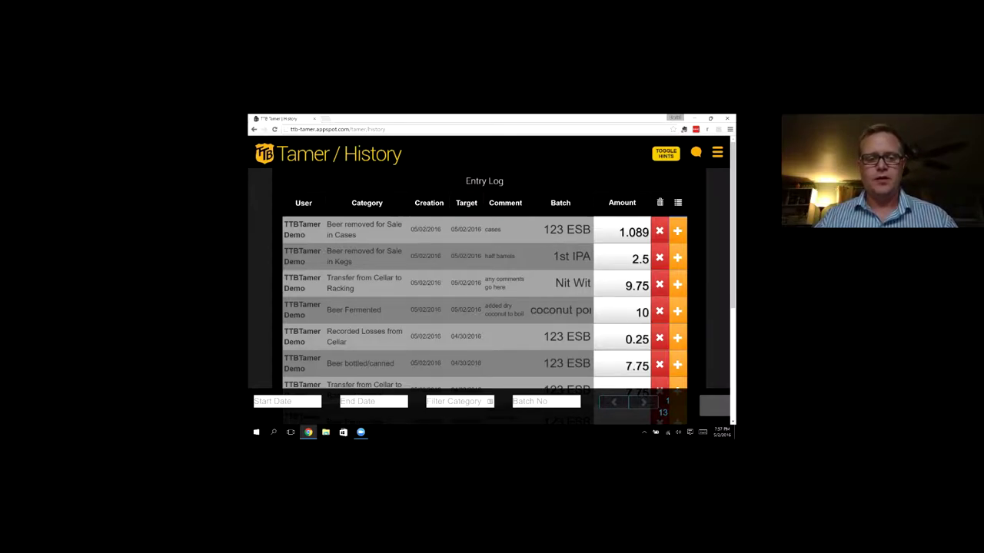
# - Set the Entry Log filter's start date to 04/01/2016
pyautogui.click(287, 401)
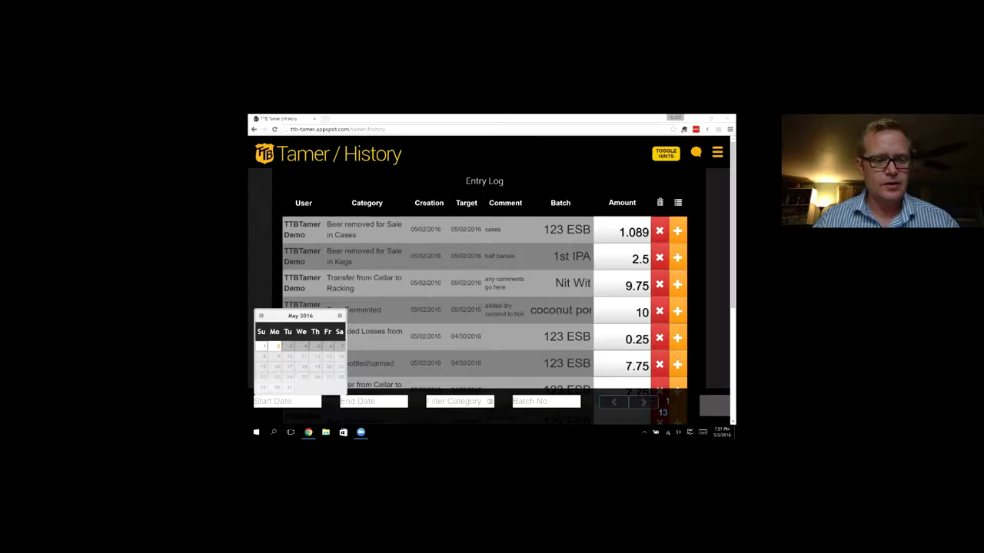
pyautogui.click(264, 346)
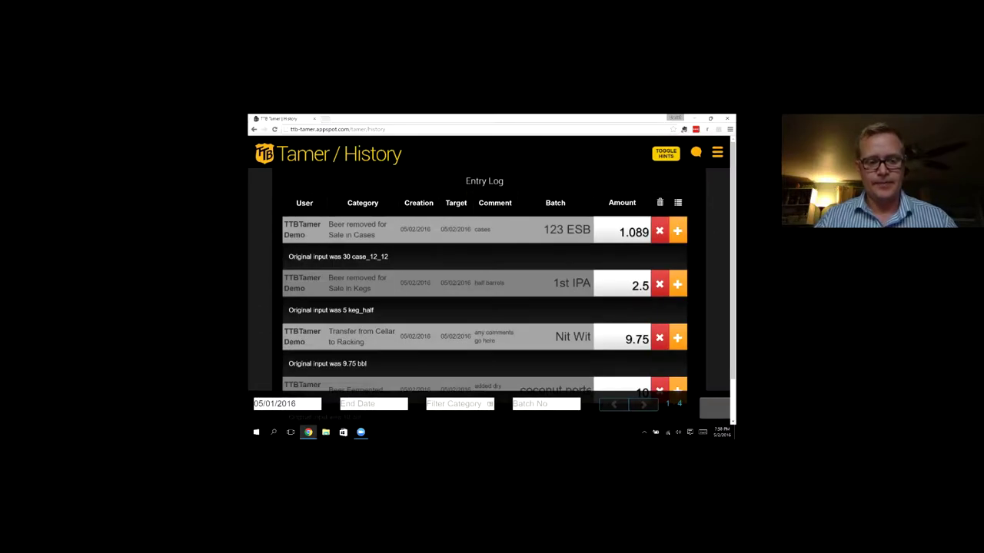
pyautogui.click(287, 402)
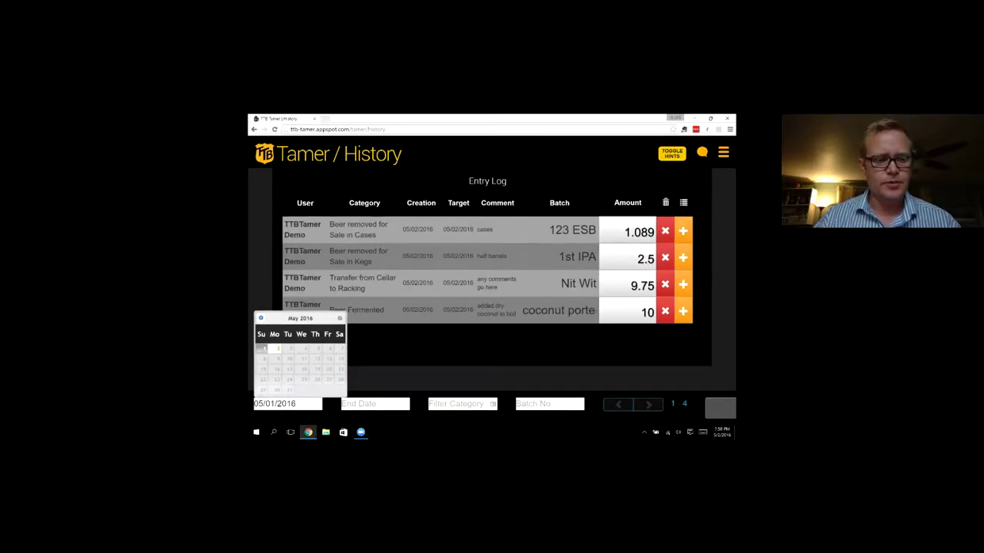
pyautogui.click(260, 318)
pyautogui.click(329, 348)
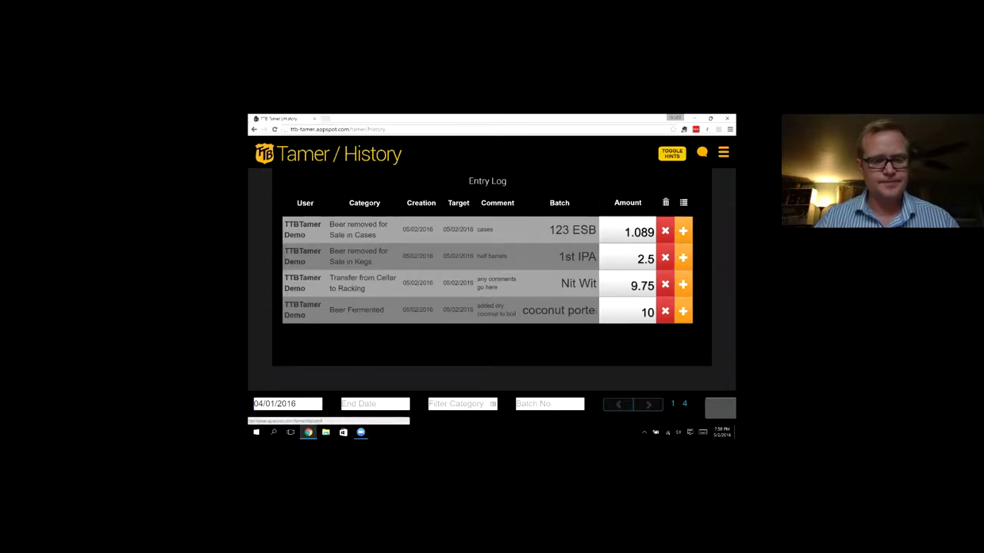
# - Set the Entry Log filter's end date to 04/30/2016 and look through the filtered entries
pyautogui.click(373, 402)
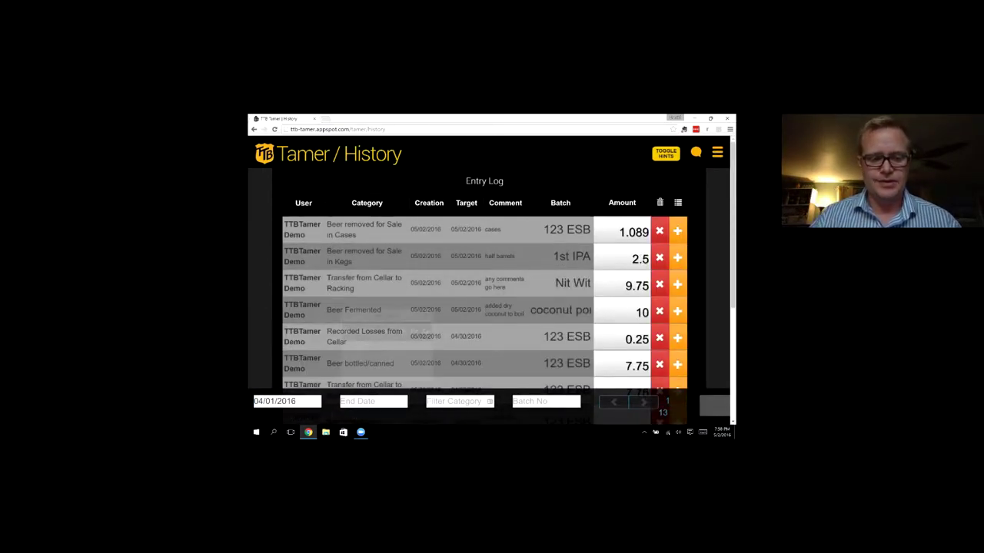
pyautogui.click(347, 316)
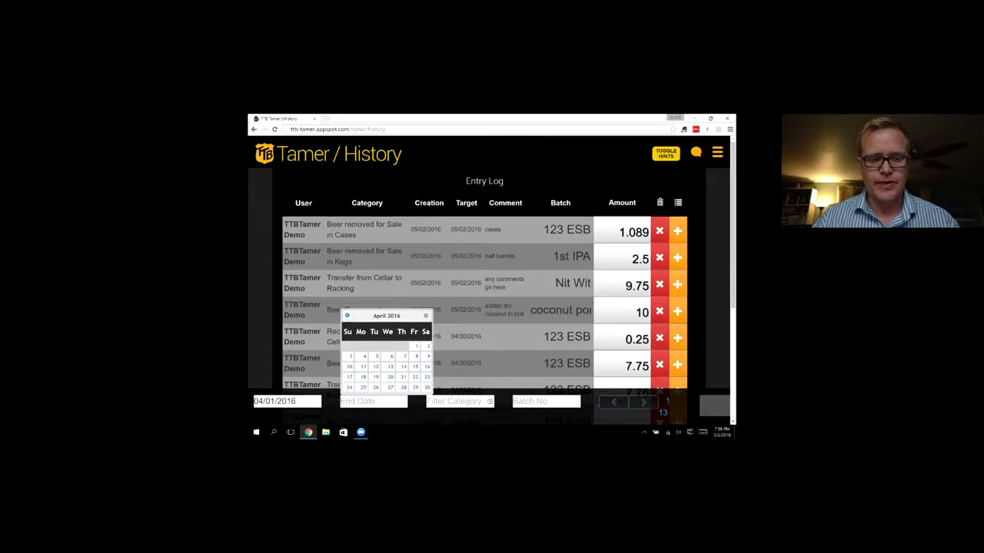
pyautogui.click(426, 387)
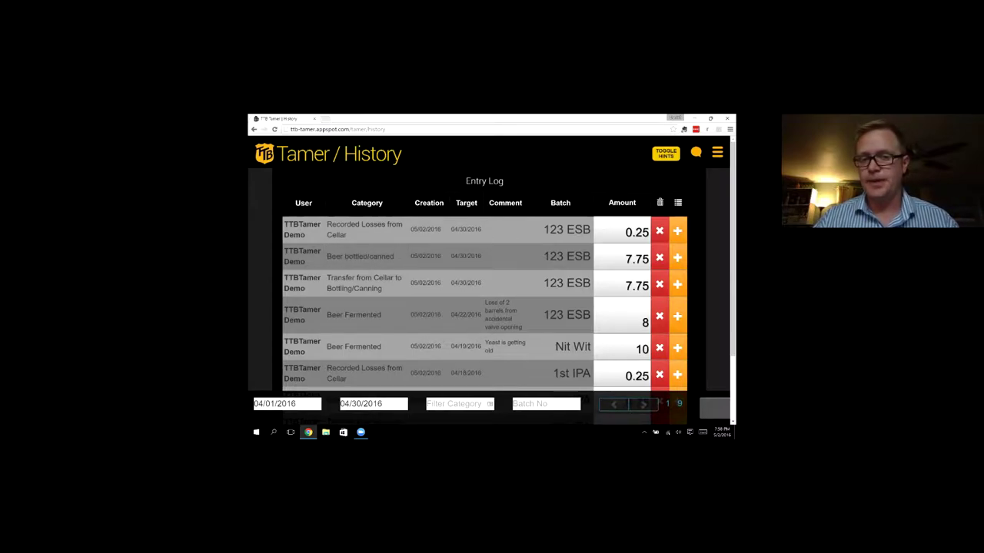
pyautogui.scroll(-1, 484, 277)
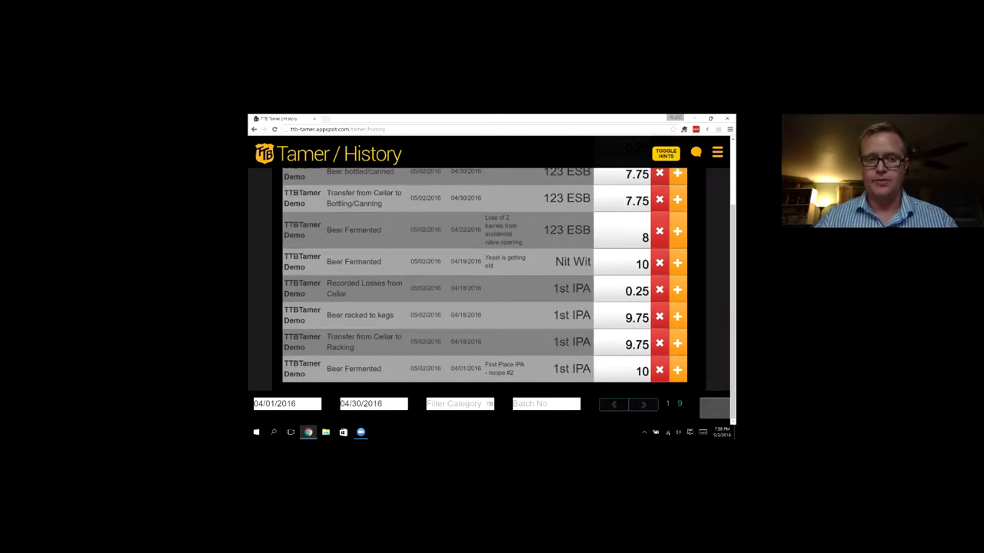
pyautogui.scroll(1, 484, 277)
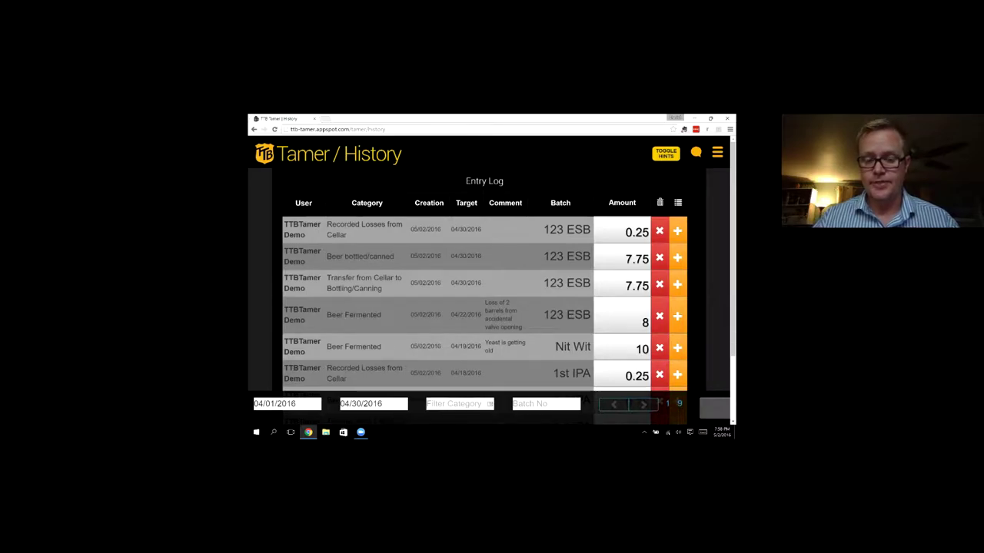
# - Try to filter the Entry Log by entering the category text "beer fermented"
pyautogui.click(459, 403)
pyautogui.write('b')
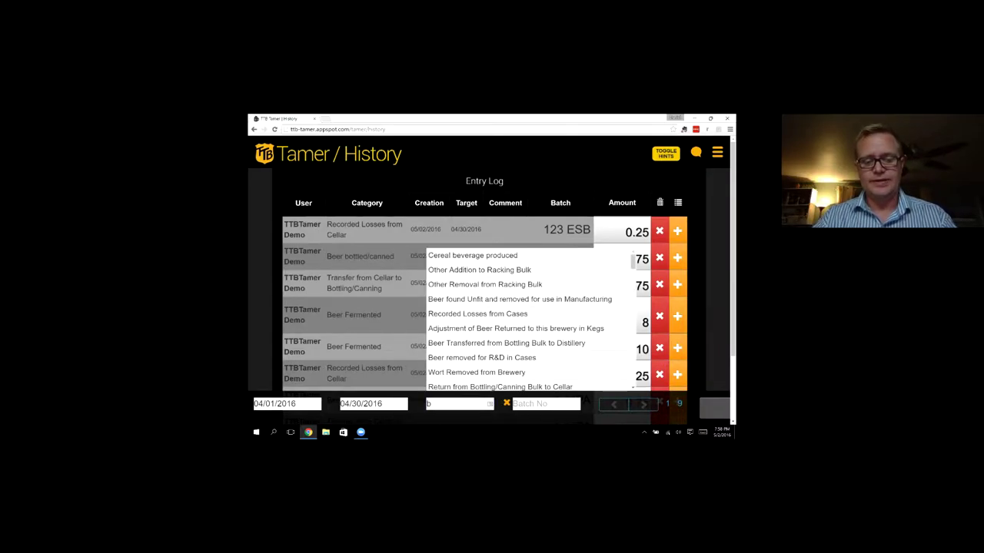
pyautogui.write('eer')
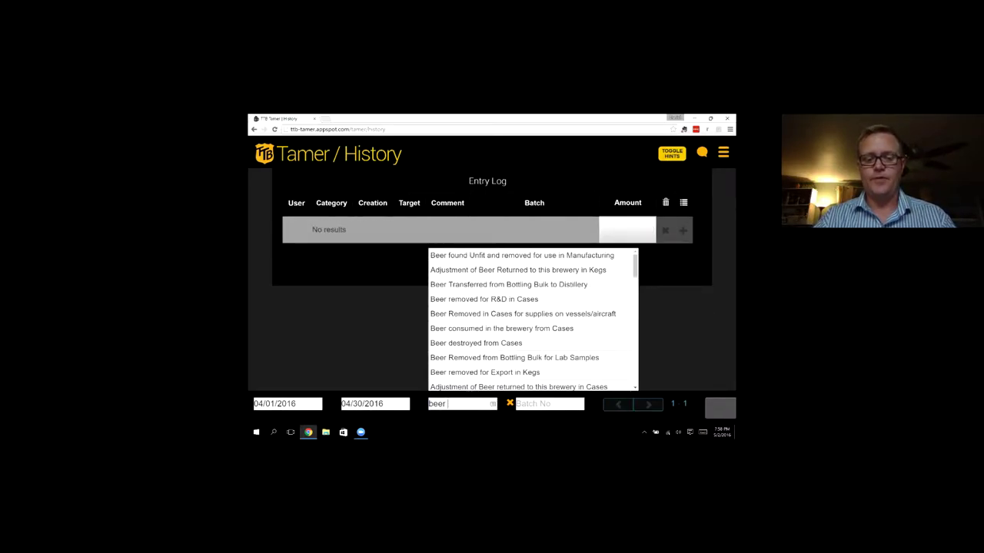
pyautogui.write(' fer')
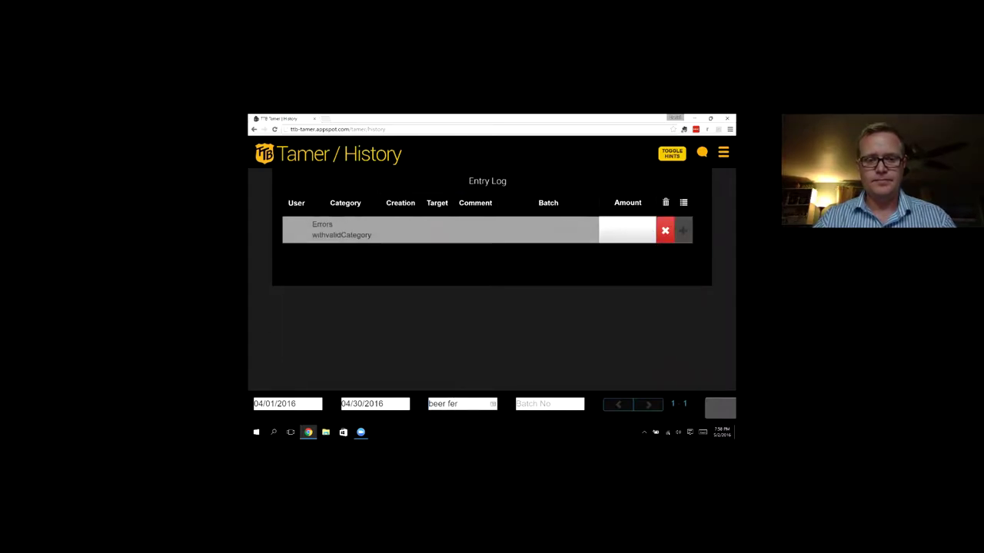
pyautogui.write('mented')
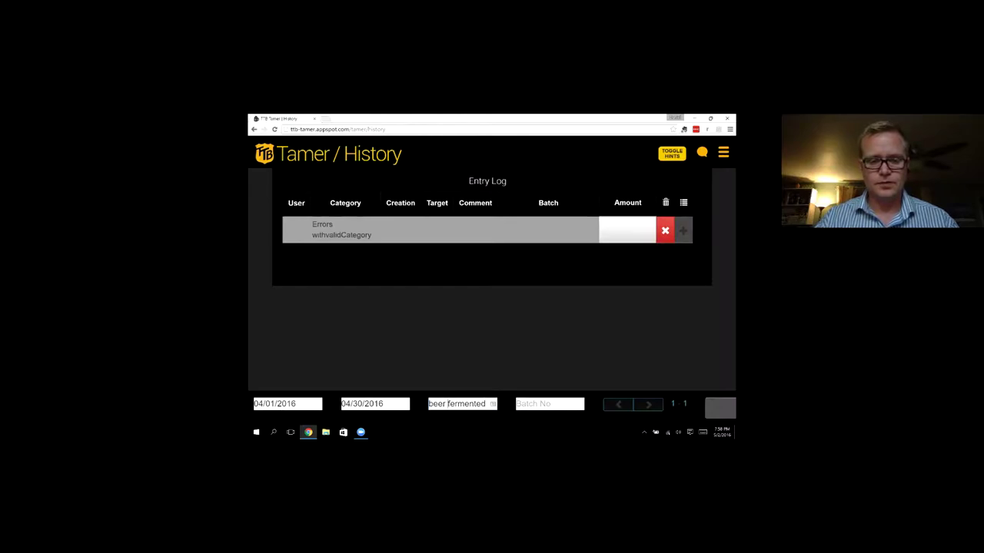
pyautogui.moveTo(448, 404); pyautogui.dragTo(428, 404)
pyautogui.press('BackSpace')
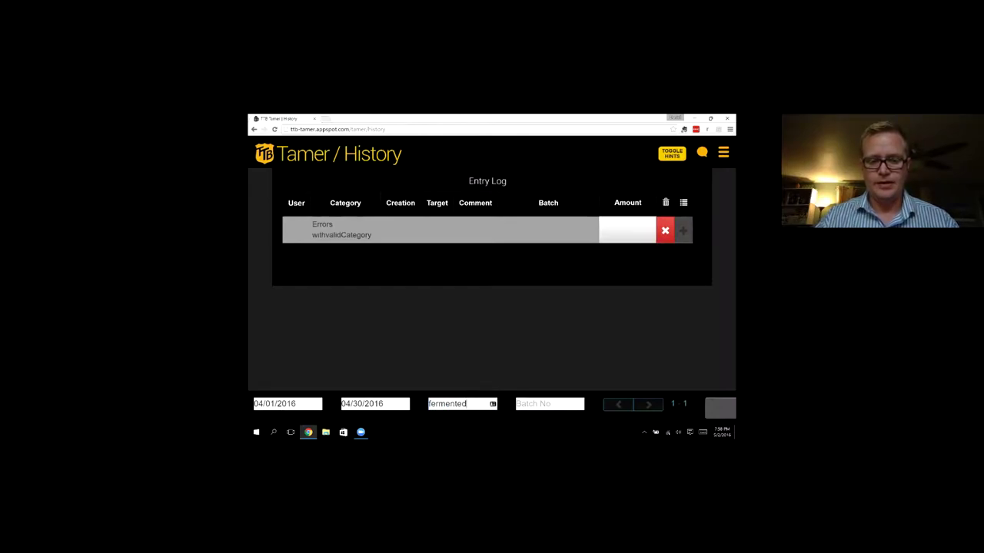
# - Search the category filter for "fer" and filter the Entry Log by the Beer Fermented category
pyautogui.hotkey('ctrl', 'a')
pyautogui.write('fer')
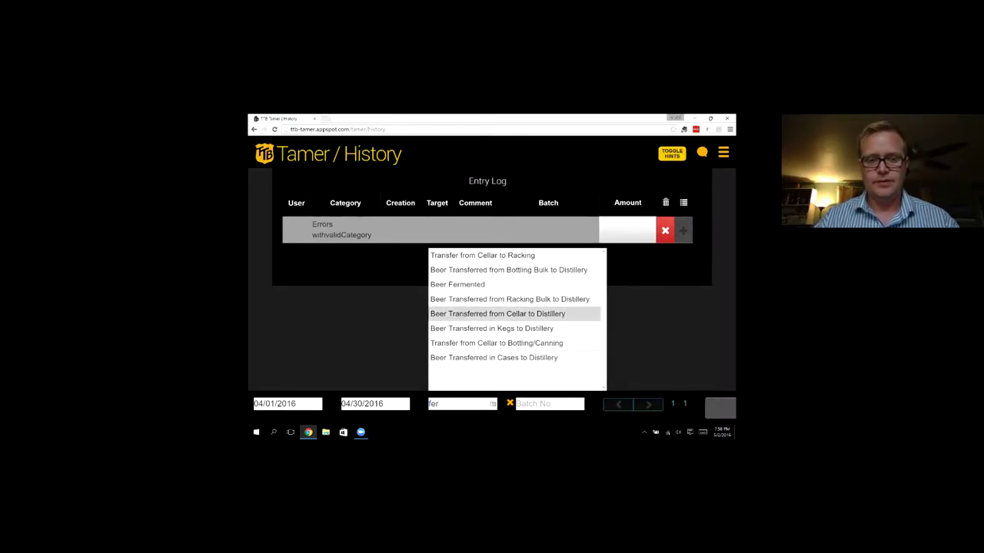
pyautogui.press('Up')
pyautogui.press('Up')
pyautogui.press('Return')
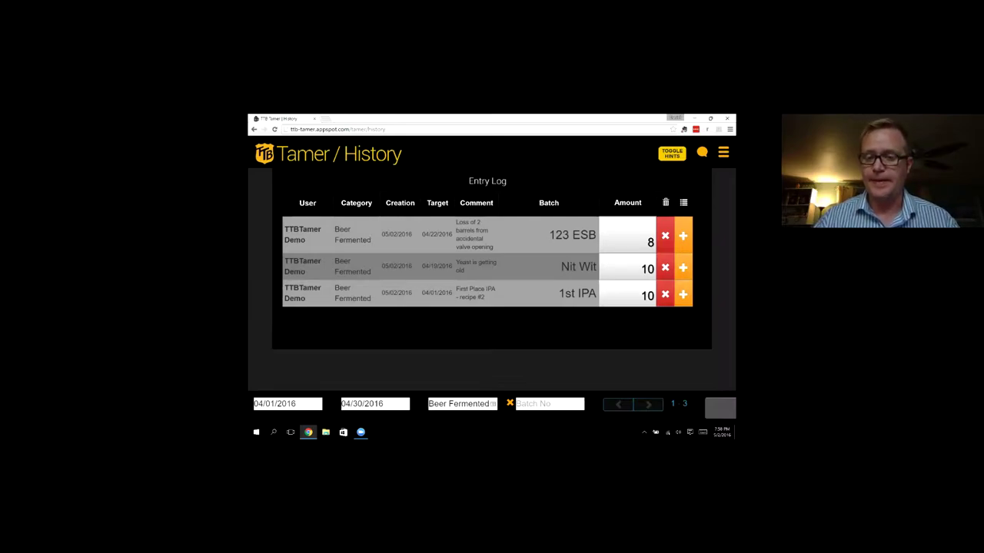
# - Narrow the filtered Entry Log to batch "123 ESB"
pyautogui.write('12')
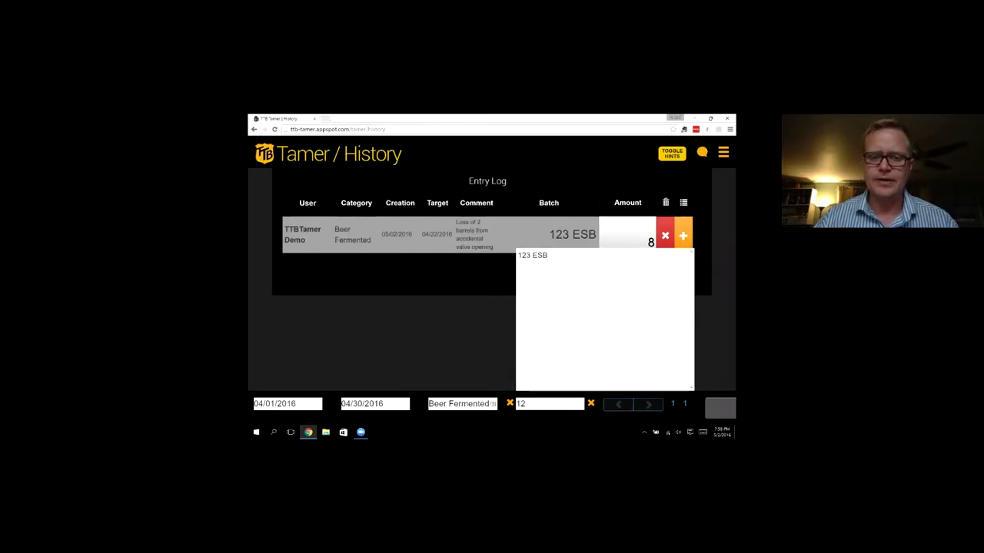
pyautogui.press('Down')
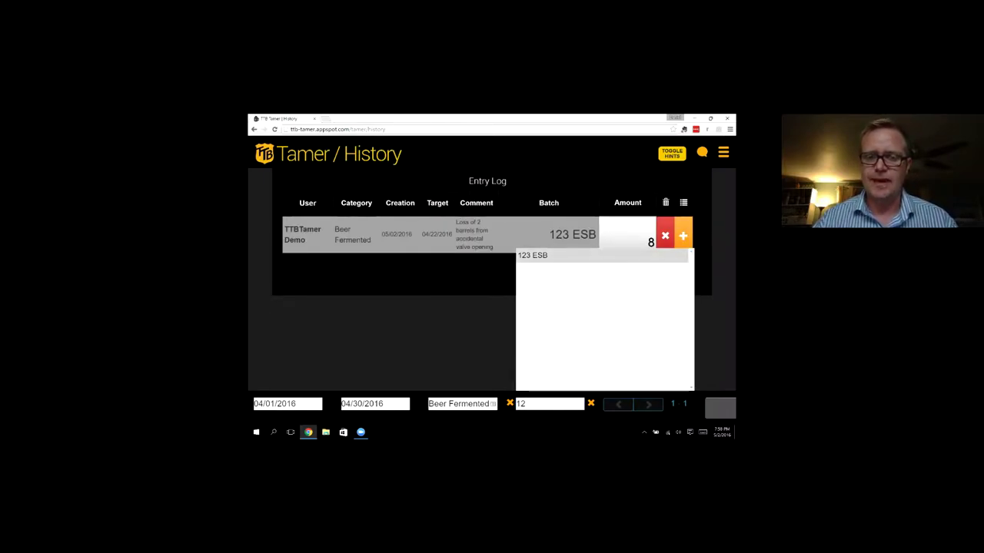
pyautogui.press('Return')
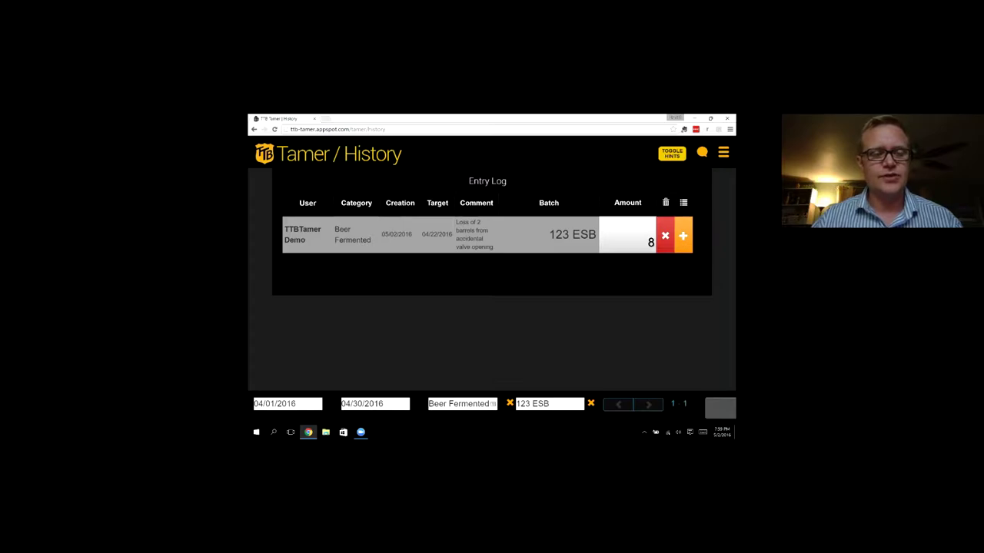
# - Open the Batch Log and expand the "1st IPA" batch to look through its recorded movements
pyautogui.click(265, 153)
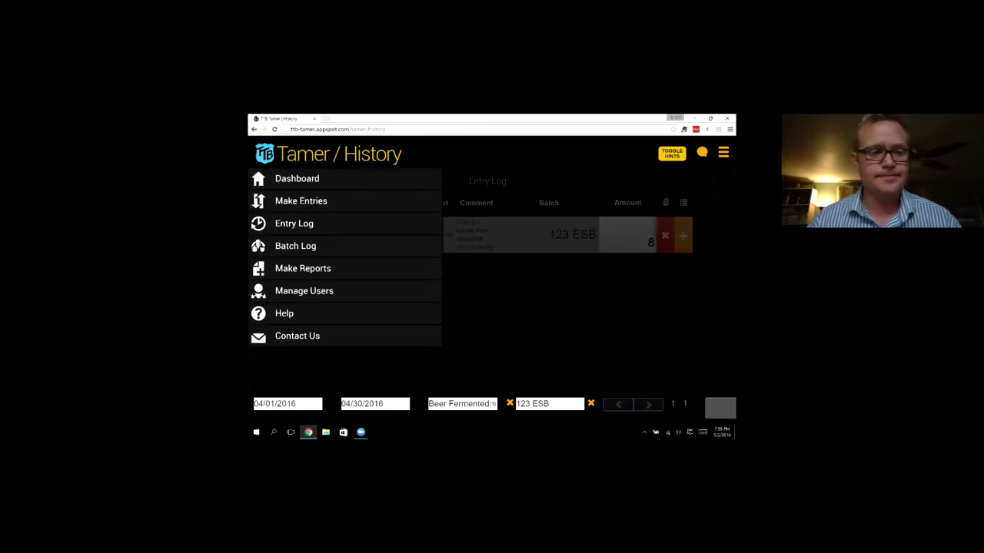
pyautogui.click(308, 246)
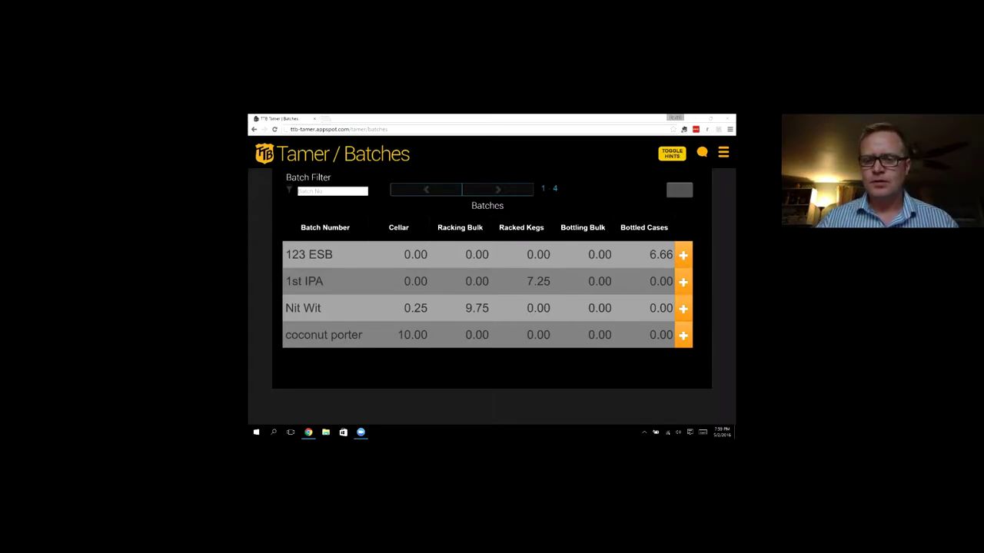
pyautogui.click(683, 281)
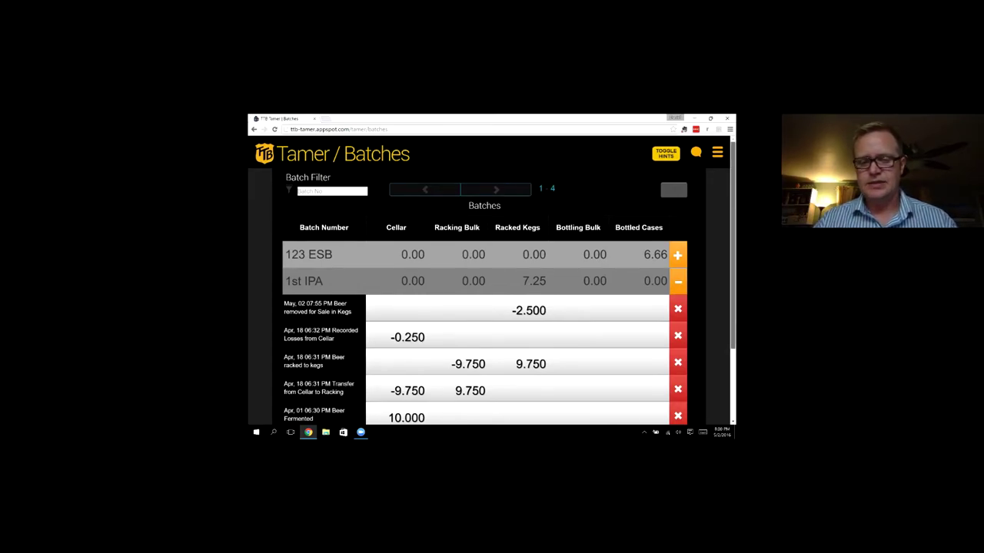
pyautogui.scroll(-1, 492, 323)
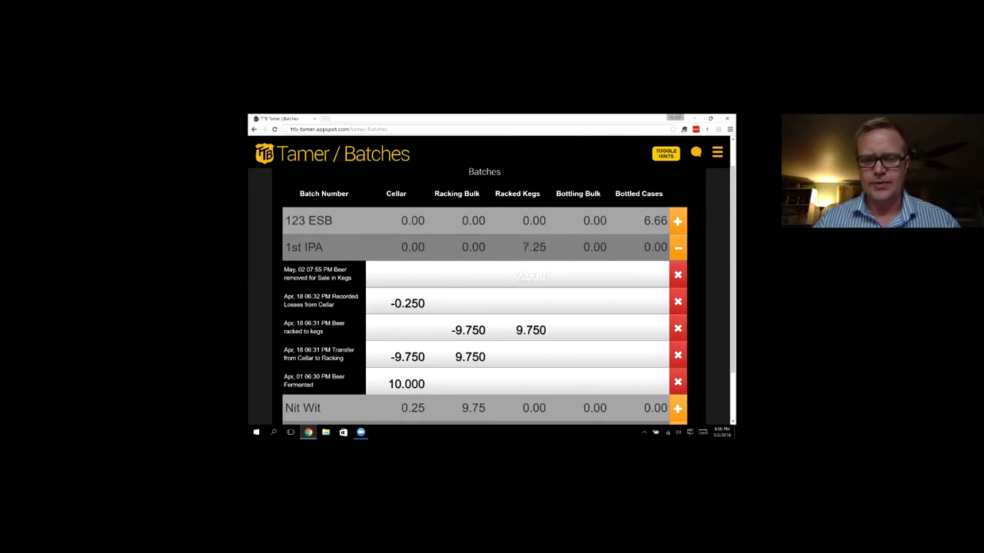
# - Change the Recorded Losses from Cellar amount of the "1st IPA" batch to -0.280
pyautogui.click(526, 277)
pyautogui.moveTo(525, 276); pyautogui.dragTo(533, 277)
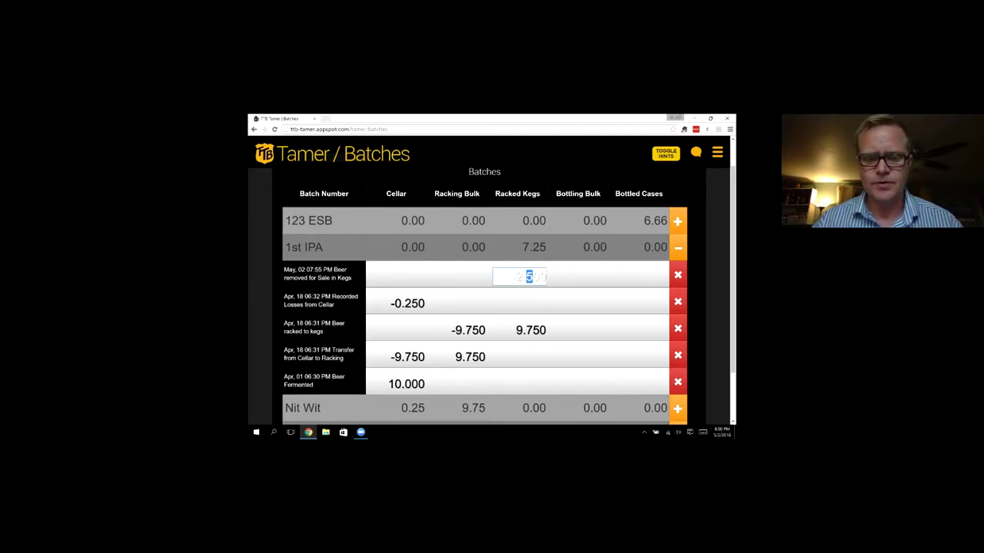
pyautogui.click(414, 303)
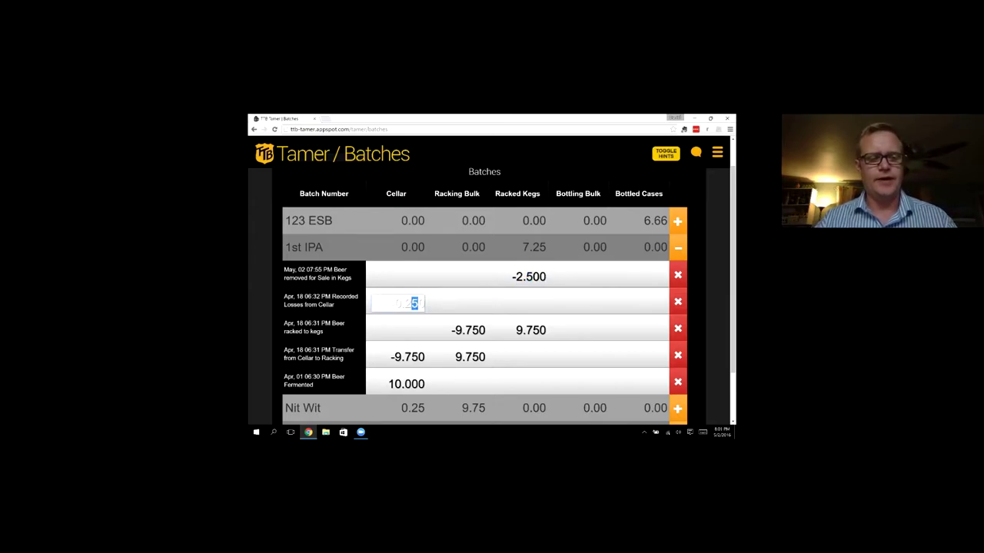
pyautogui.write('8')
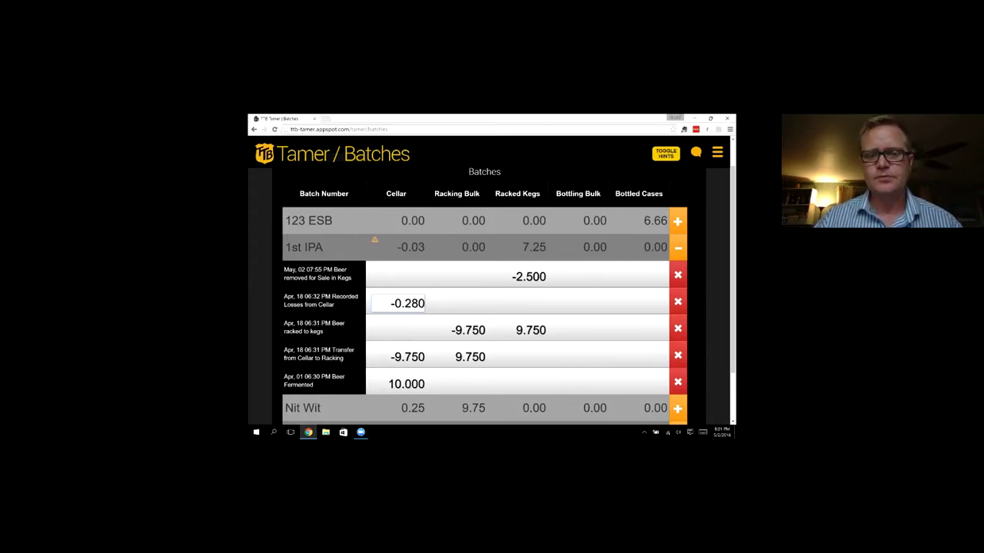
# - Try to adjust the "1st IPA" Transfer from Cellar to Racking amount, first with 9.780, finally with 9.720
pyautogui.scroll(1, 484, 307)
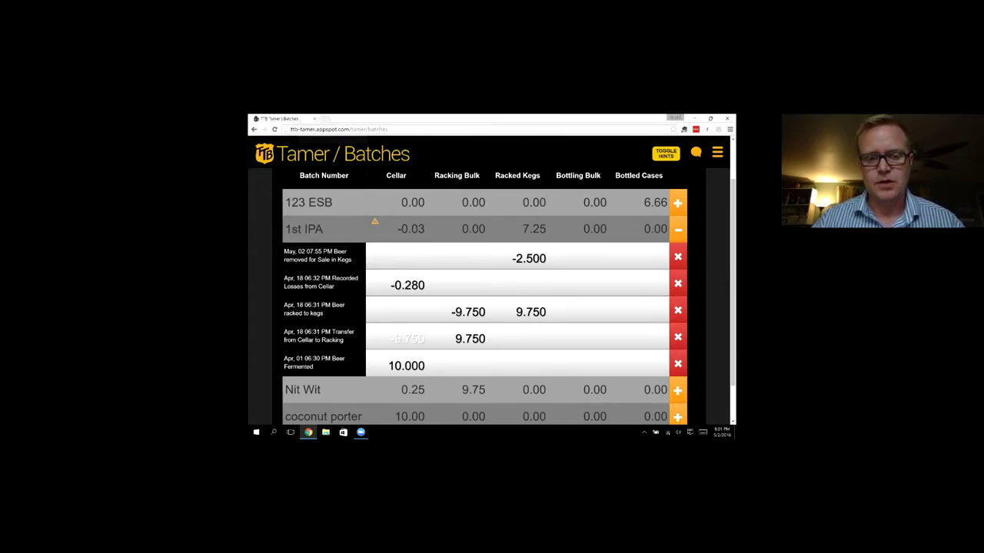
pyautogui.click(414, 339)
pyautogui.moveTo(418, 339); pyautogui.dragTo(411, 339)
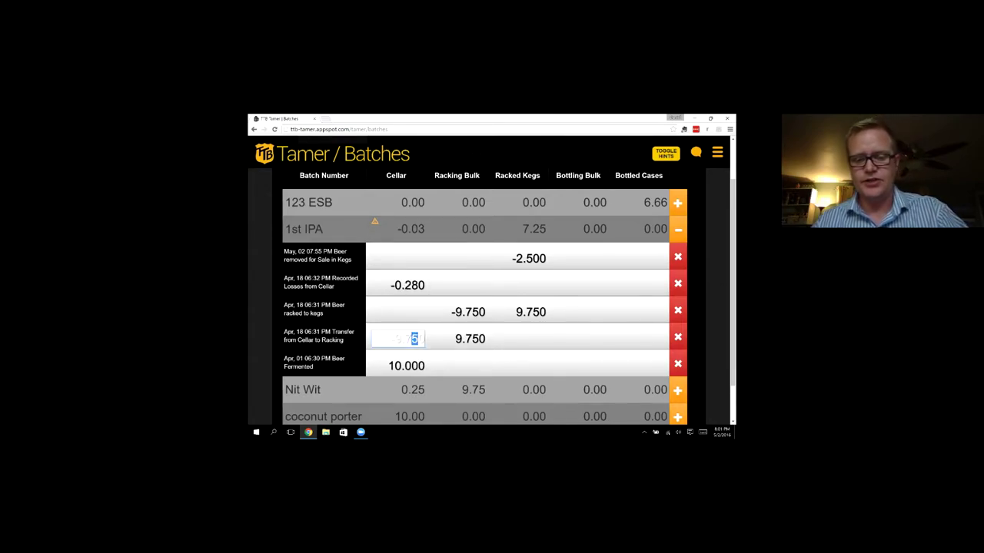
pyautogui.write('8')
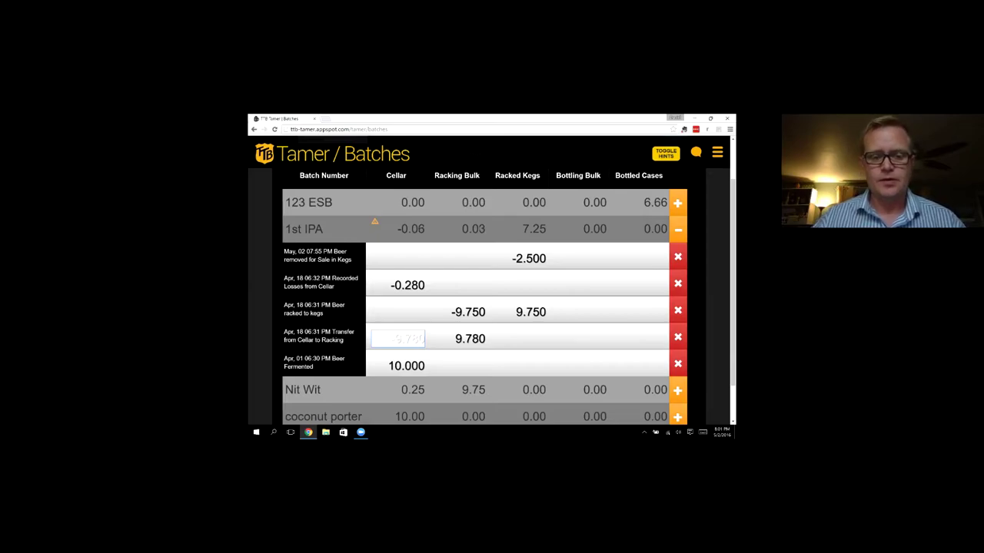
pyautogui.press('BackSpace')
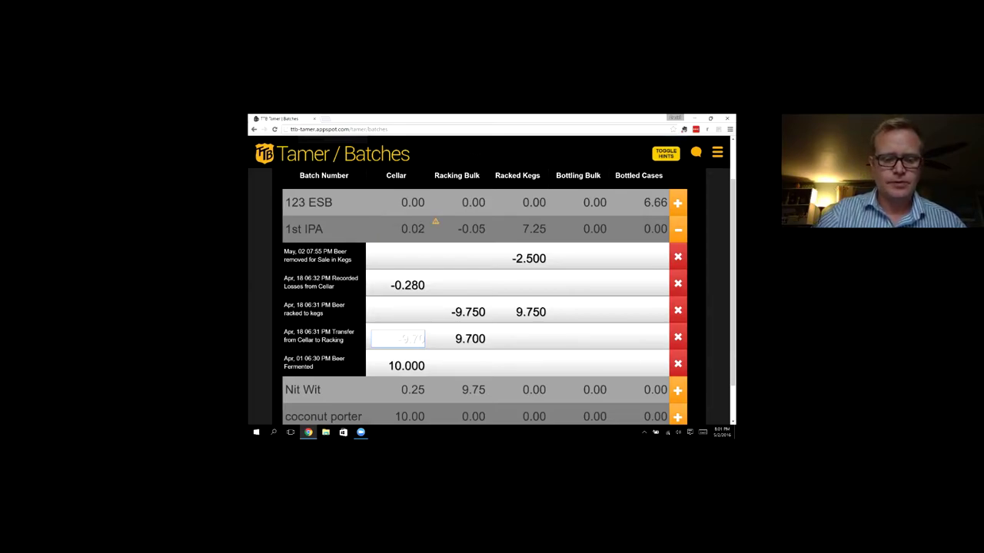
pyautogui.write('20')
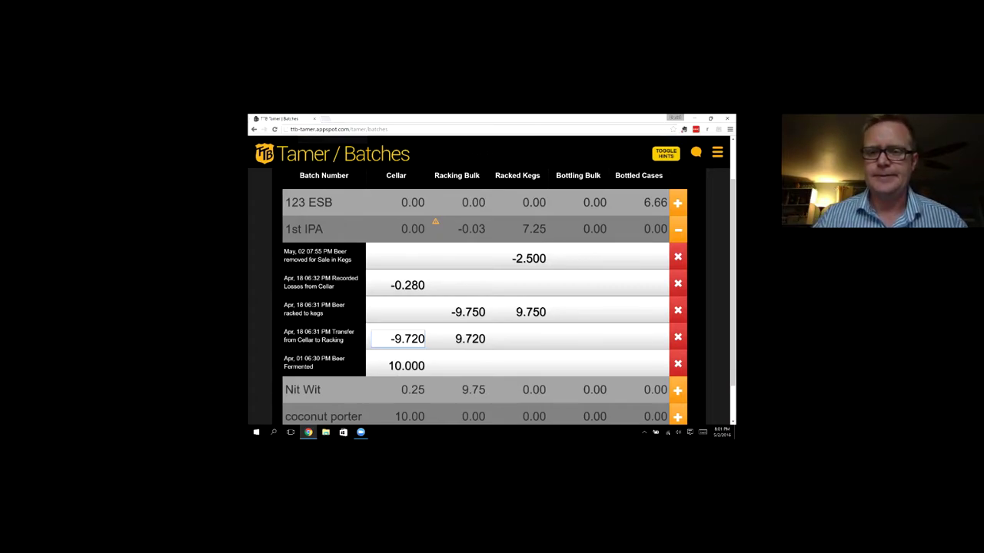
pyautogui.scroll(1, 485, 280)
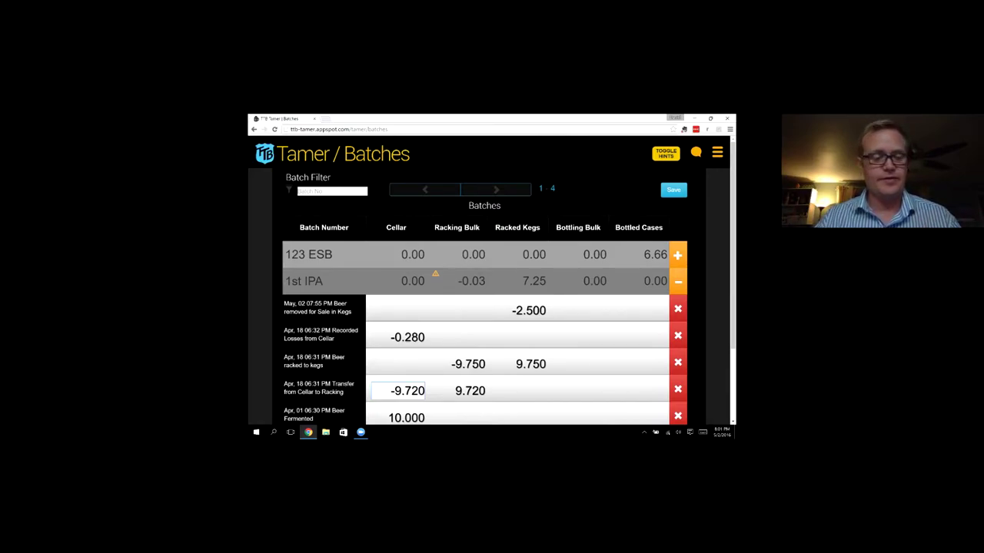
# - Generate the quarterly Report of Operations for 04/01 - 06/30/16 and open the downloaded PDF
pyautogui.click(264, 153)
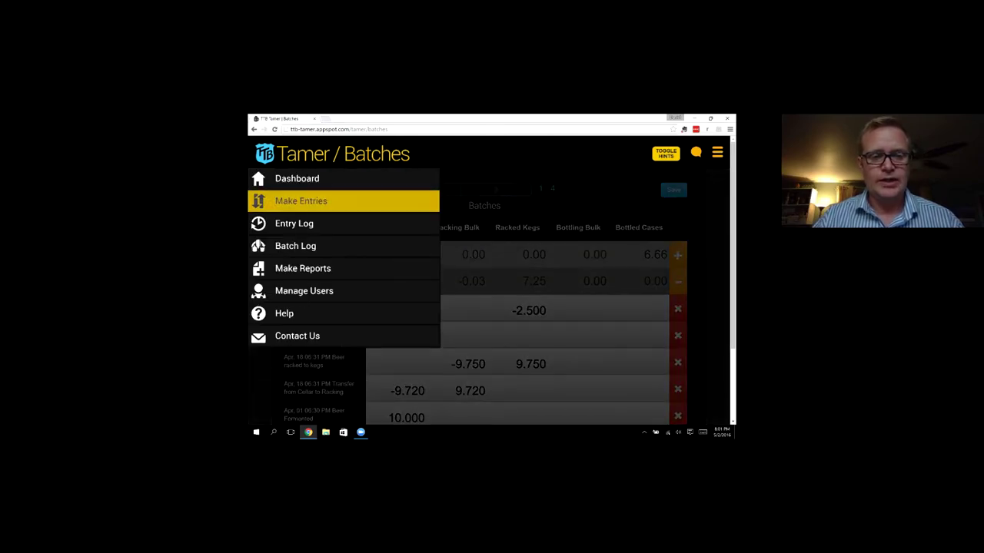
pyautogui.click(303, 268)
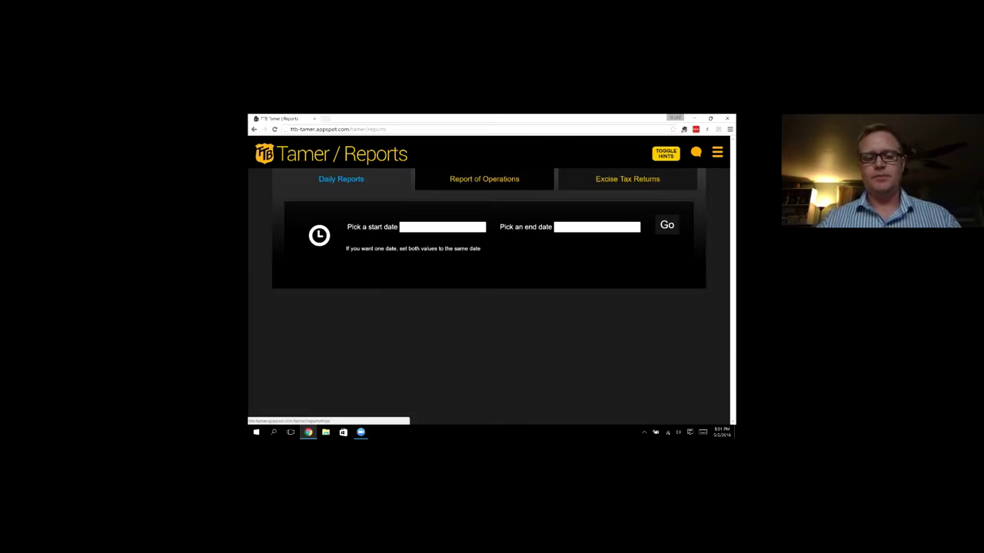
pyautogui.click(485, 178)
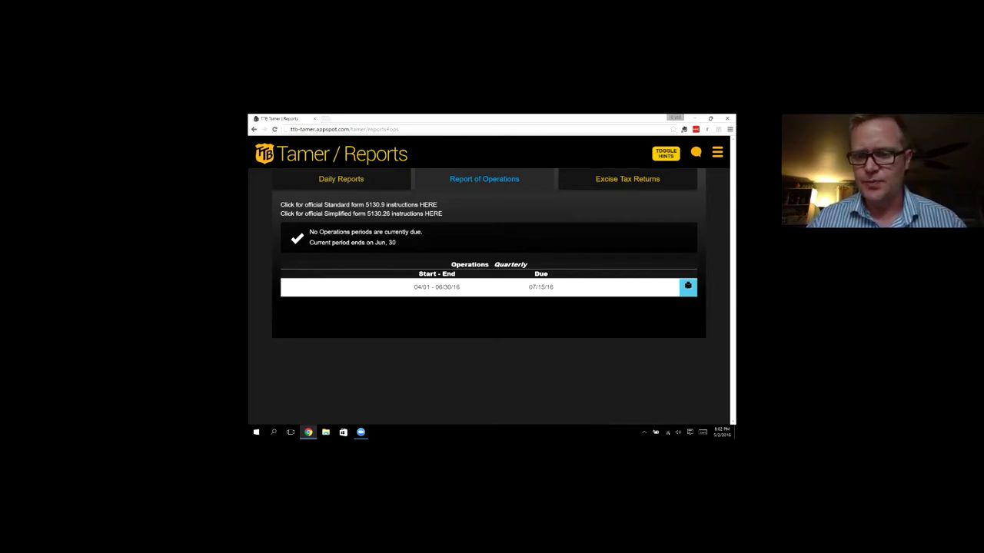
pyautogui.click(688, 286)
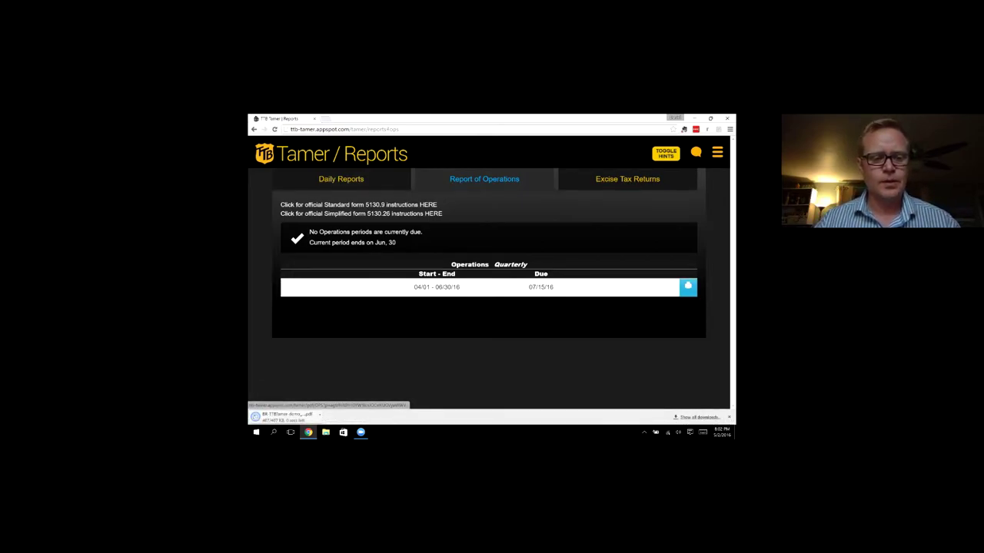
pyautogui.click(284, 416)
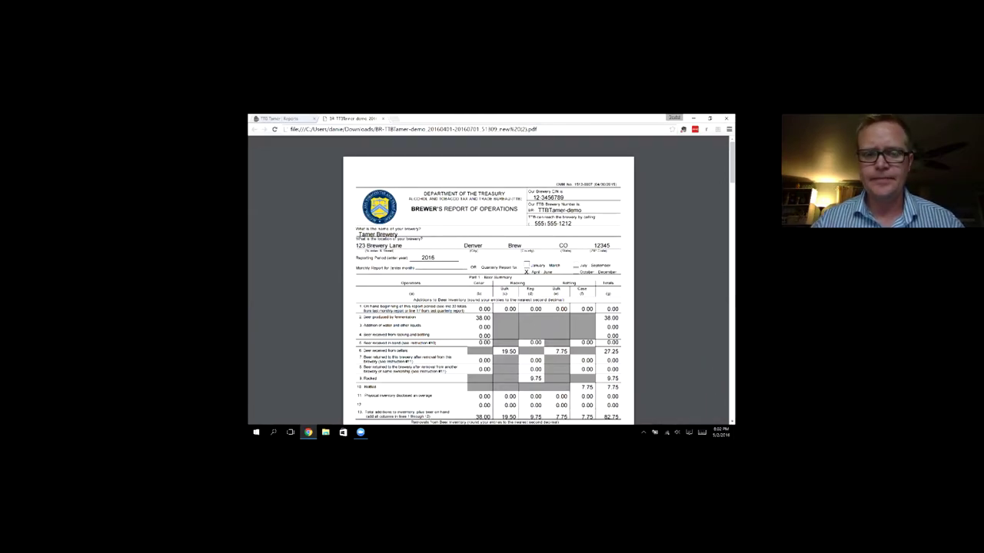
# - Look through the Brewer's Report of Operations, covering its additions, removals, ending inventory, remarks and the additional sheet explaining the losses
pyautogui.scroll(-3, 488, 292)
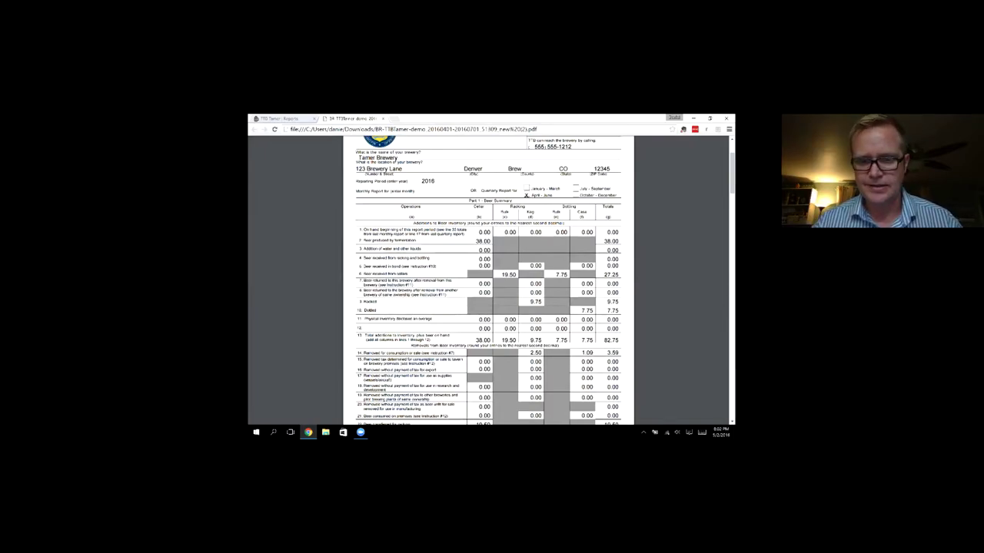
pyautogui.scroll(-3, 488, 281)
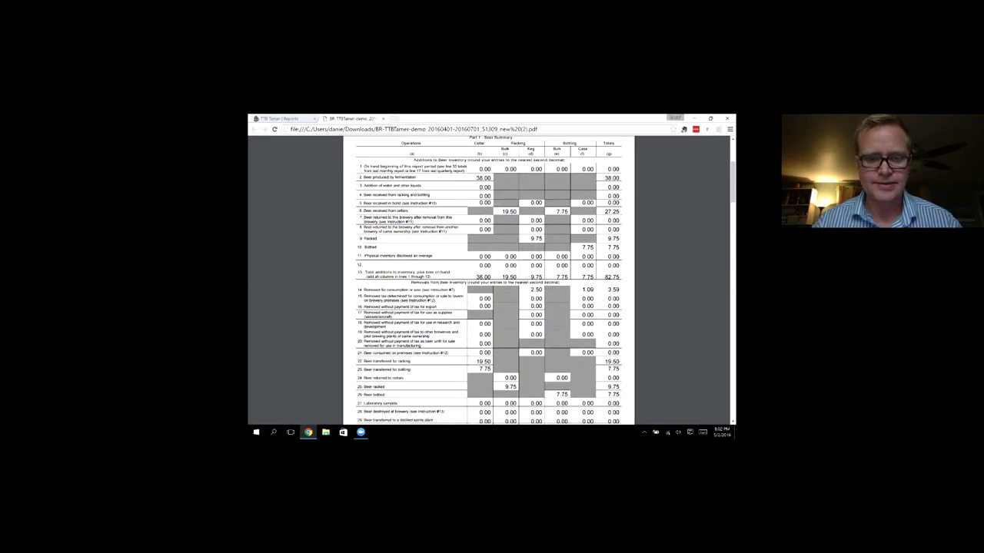
pyautogui.scroll(-4, 488, 281)
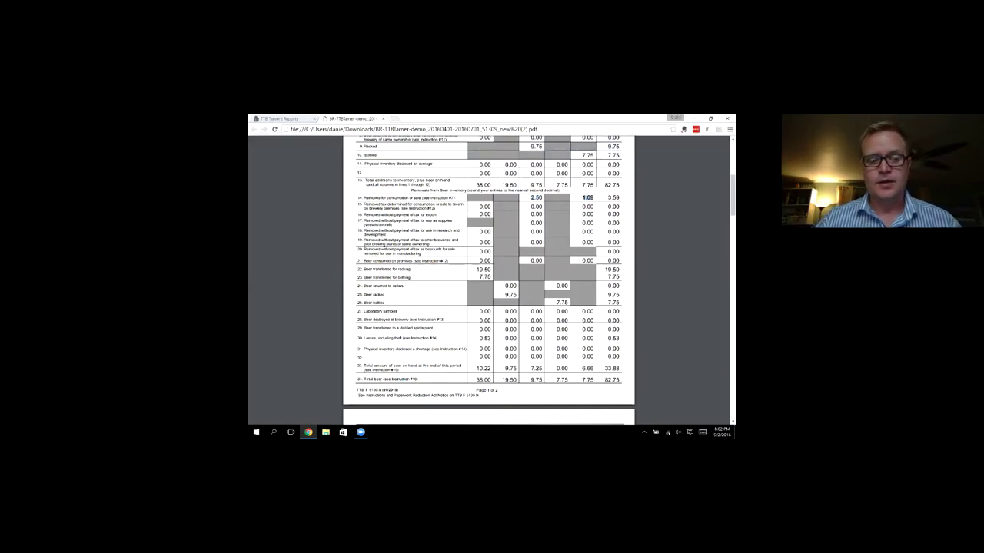
pyautogui.scroll(-10, 587, 198)
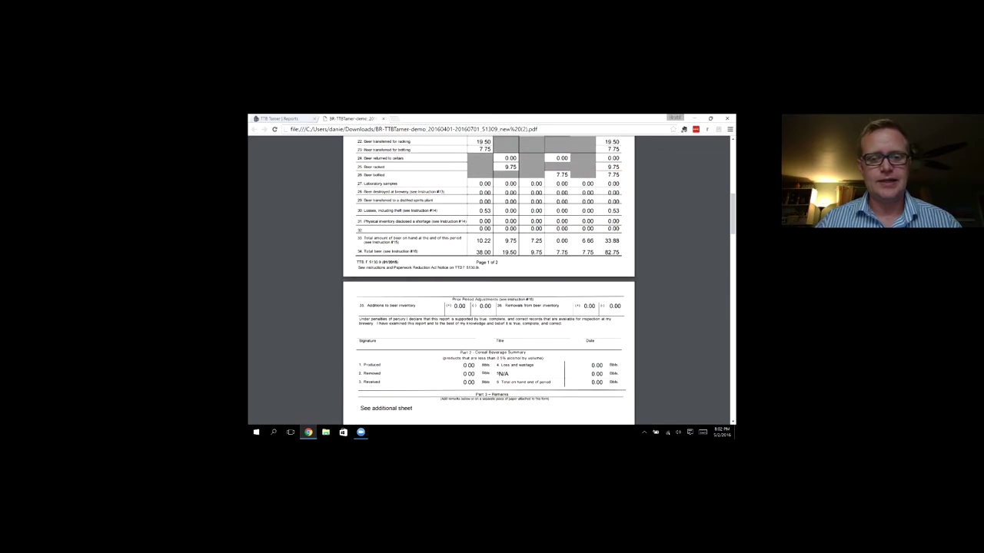
pyautogui.scroll(-8, 488, 281)
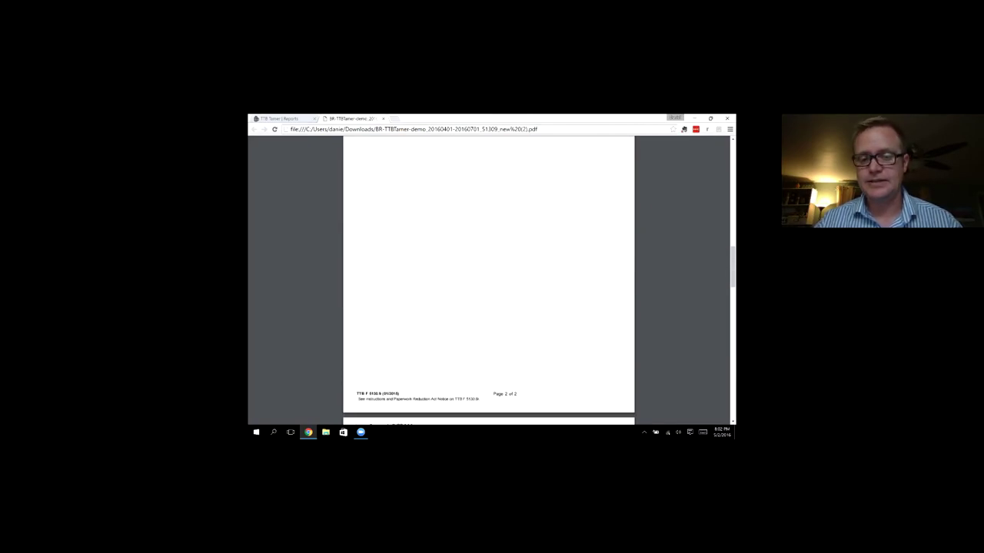
pyautogui.scroll(-3, 488, 281)
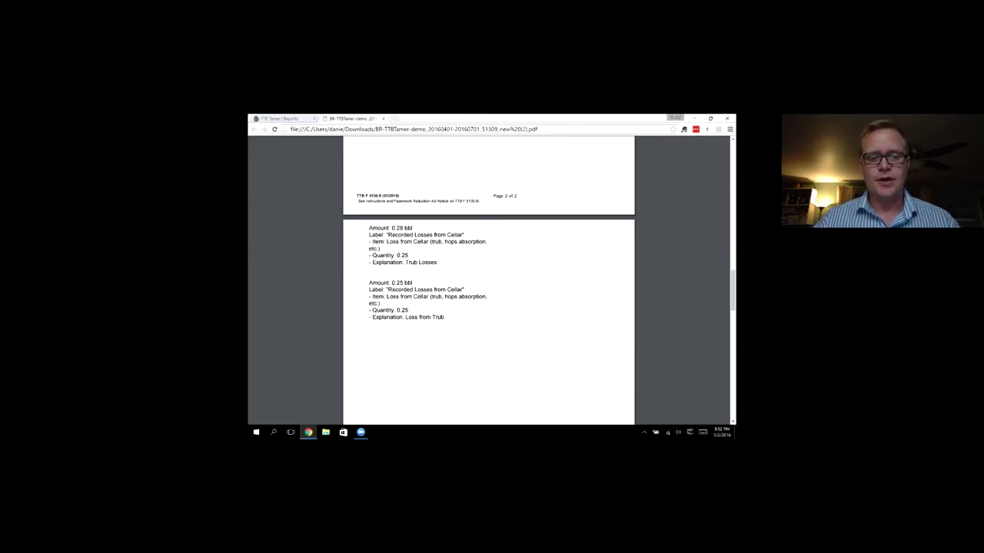
pyautogui.scroll(20, 488, 281)
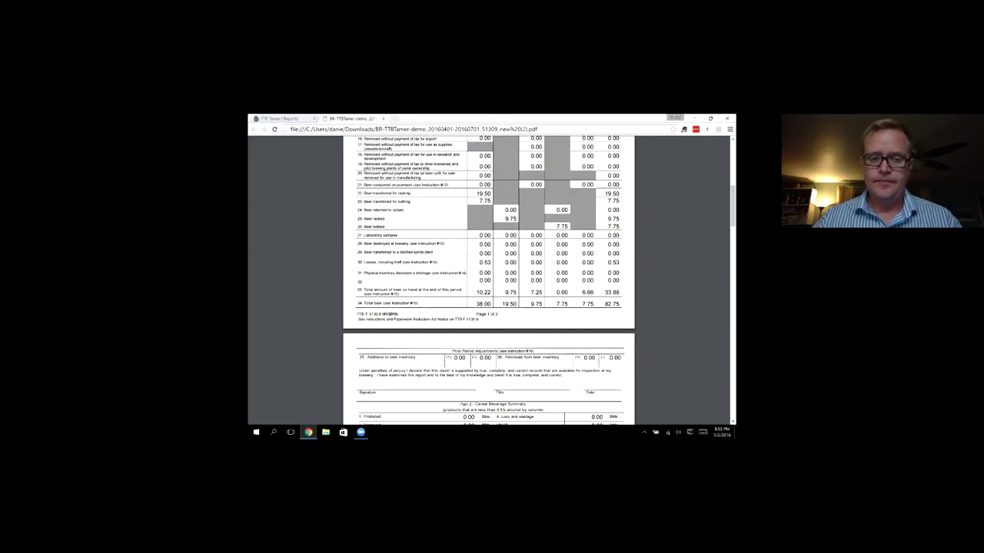
# - Review the removals and ending inventory lines of the Report of Operations and return to the Reports page
pyautogui.scroll(-2, 489, 281)
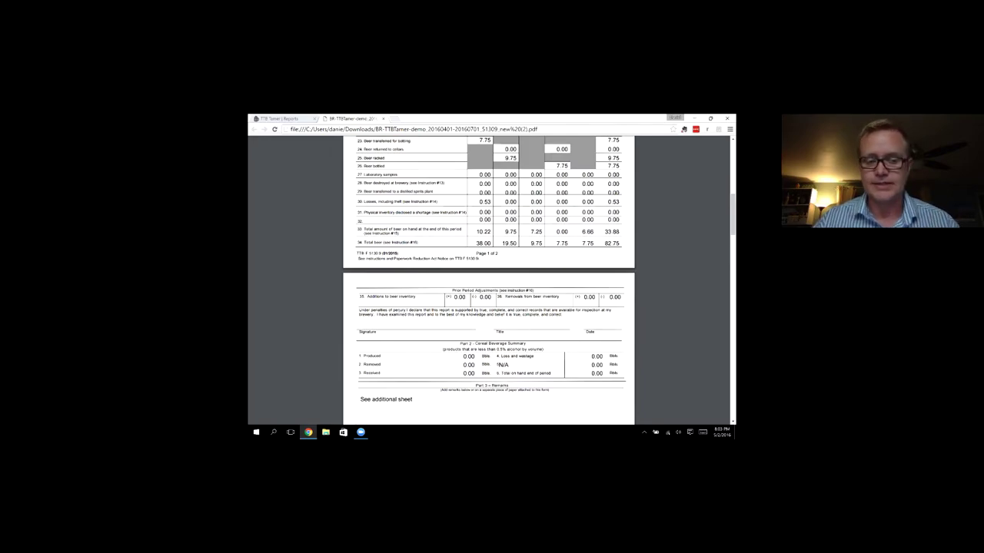
pyautogui.scroll(5, 488, 281)
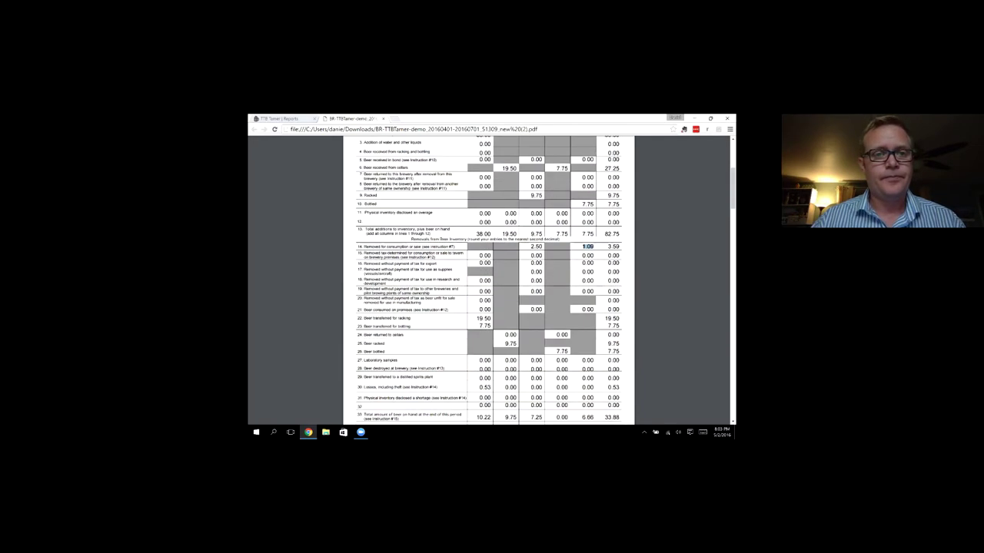
pyautogui.hotkey('ctrl', 'Tab')
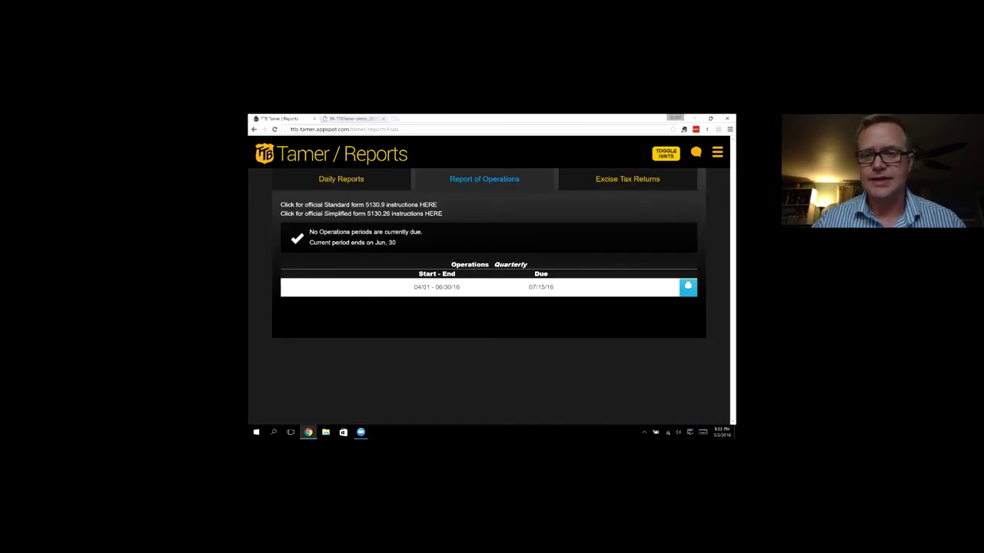
# - Generate the quarterly Excise Tax Return for 04/01 - 06/30/16 and look through its tax calculation and adjustment schedules
pyautogui.click(627, 179)
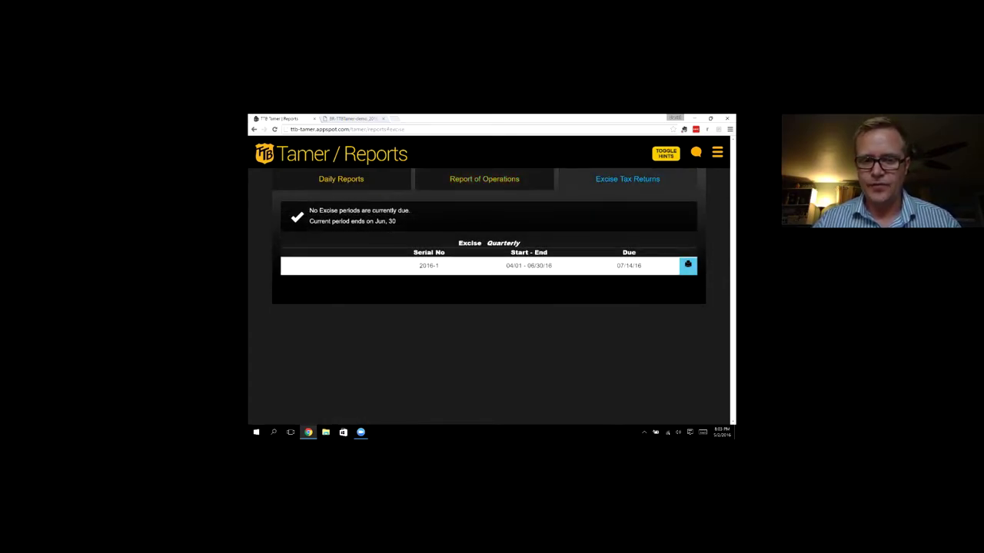
pyautogui.click(688, 265)
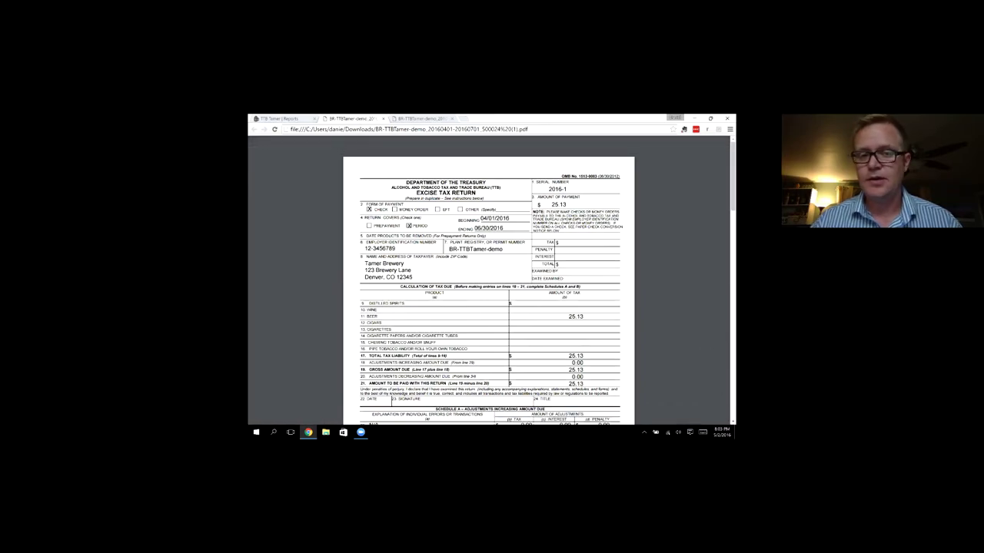
pyautogui.scroll(-2, 489, 281)
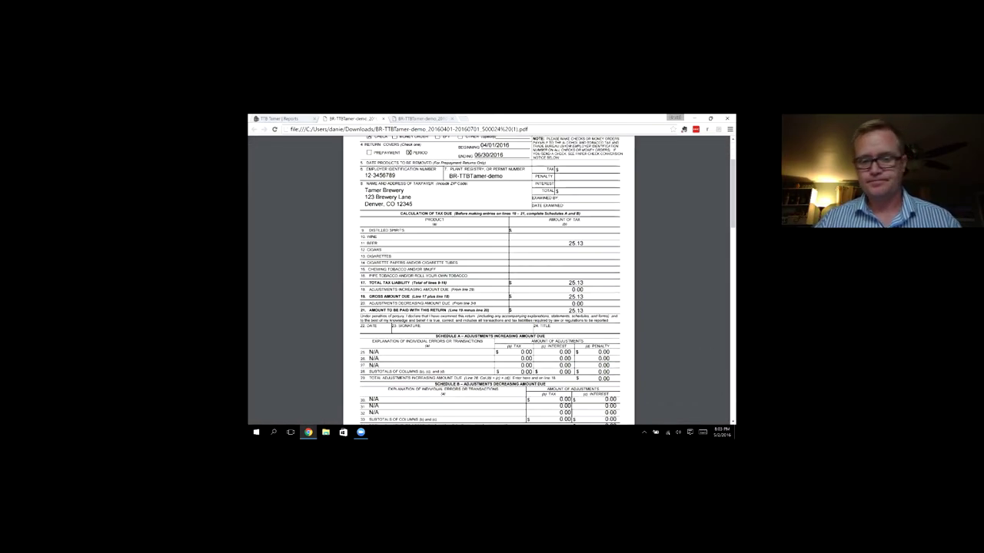
pyautogui.scroll(-3, 489, 281)
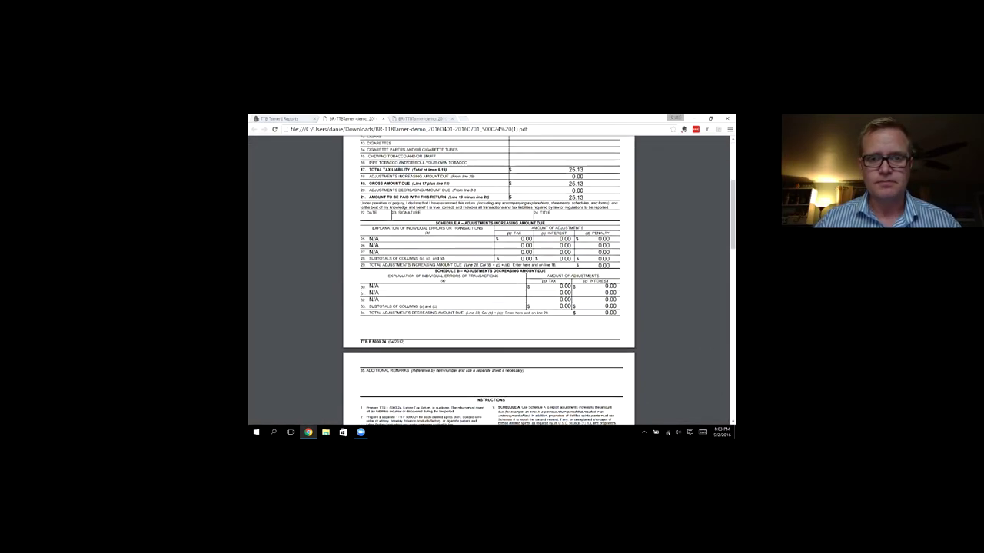
pyautogui.scroll(4, 489, 281)
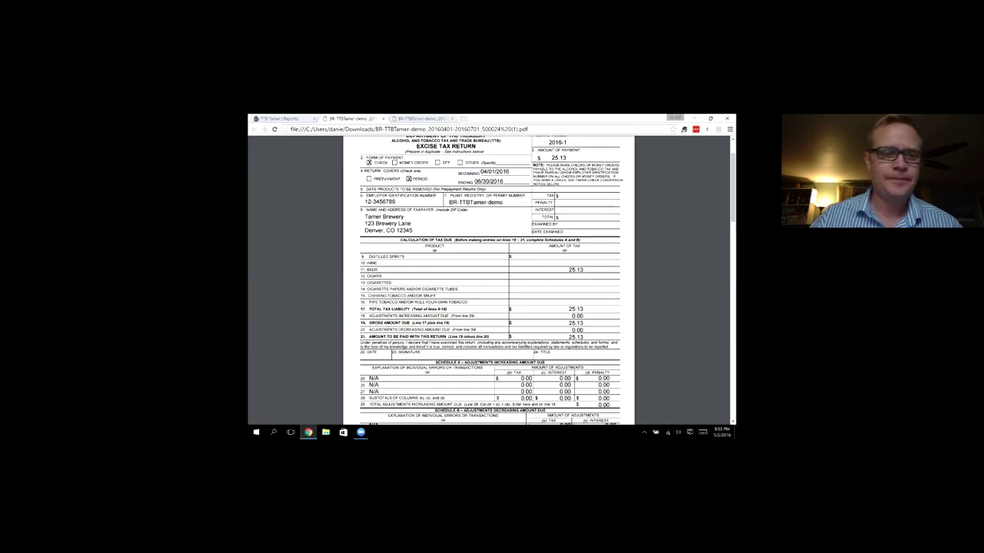
# - Return to the Reports page and generate a daily report with start and end date 05/02/2016
pyautogui.click(281, 119)
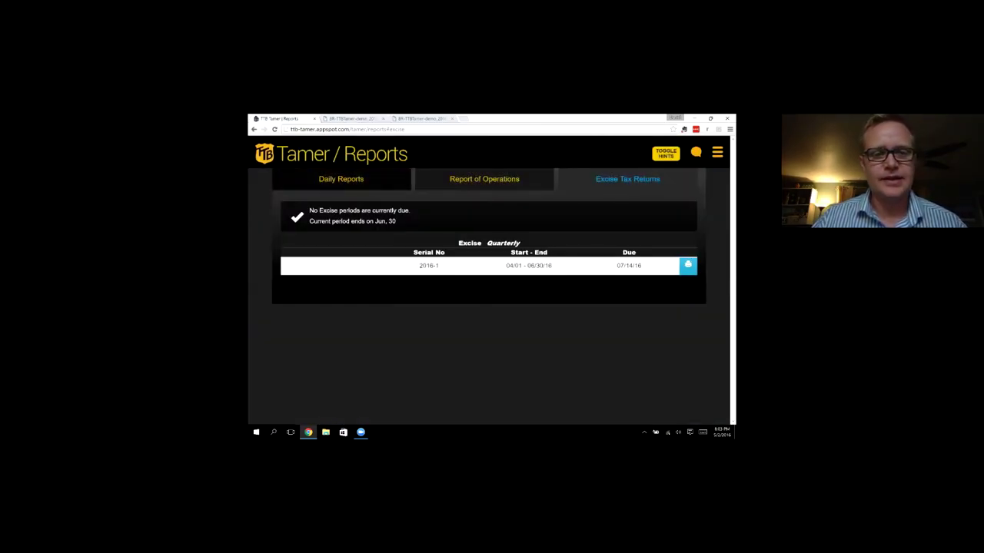
pyautogui.click(340, 179)
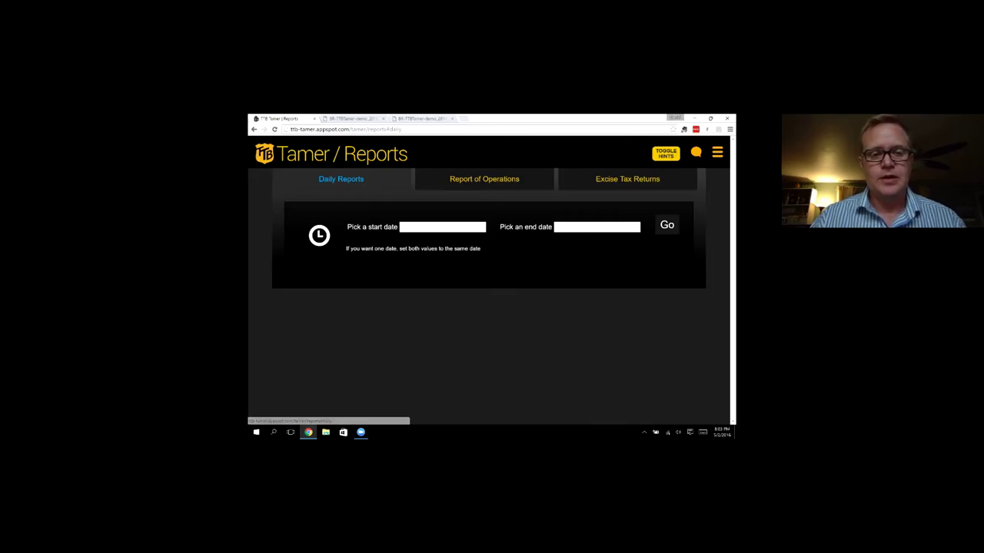
pyautogui.click(442, 226)
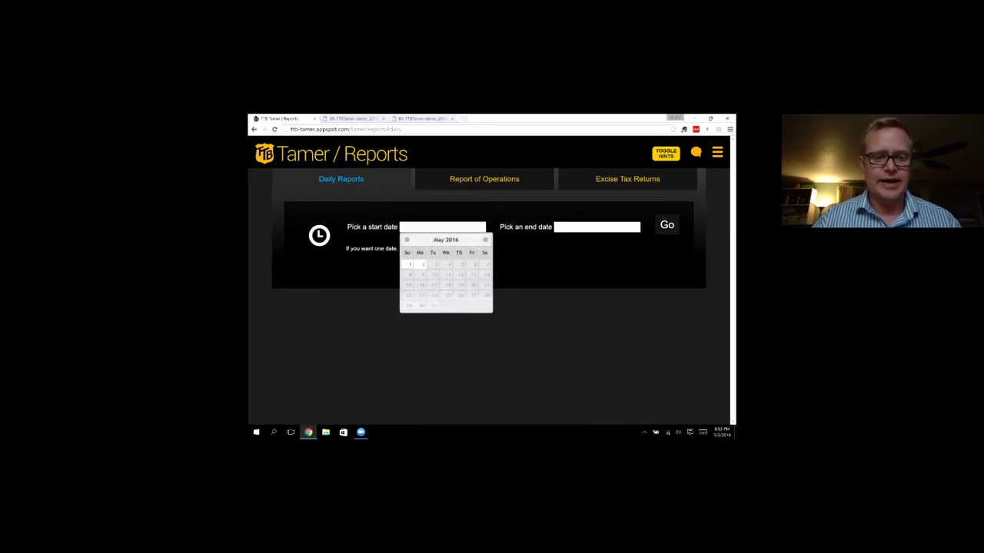
pyautogui.click(422, 264)
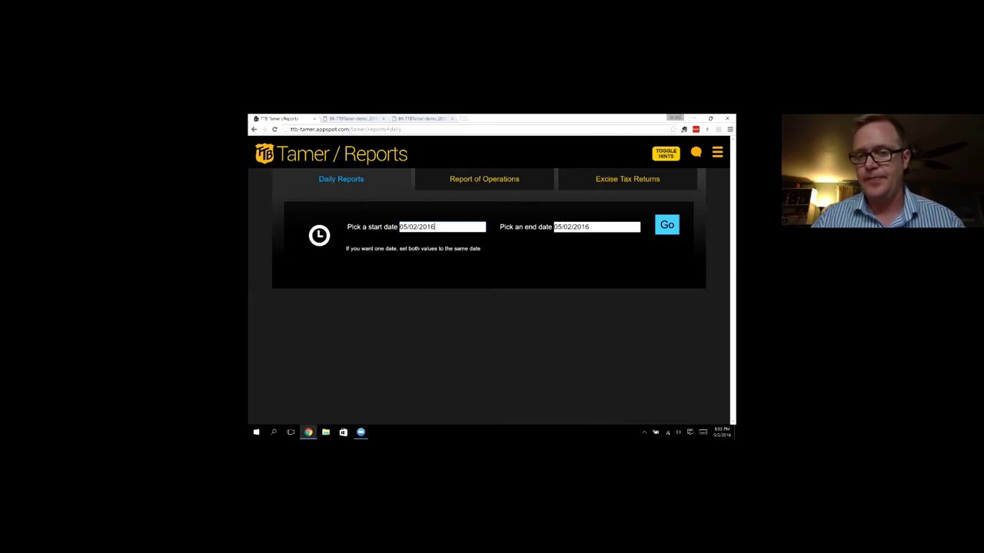
pyautogui.click(666, 226)
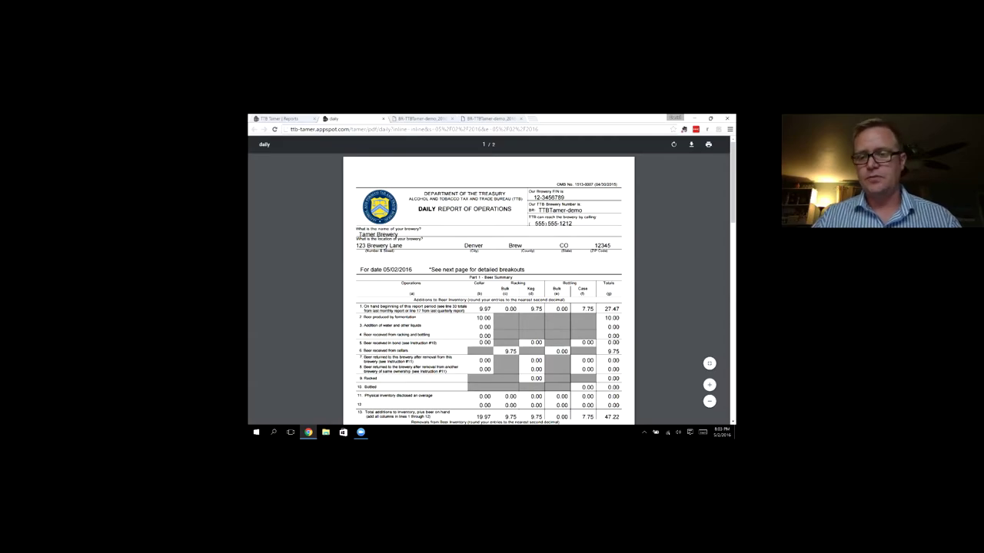
# - Examine the Daily Report of Operations, highlighting the beer produced, received from cellars and removed for sale, and read the Detailed Breakouts
pyautogui.scroll(-3, 489, 292)
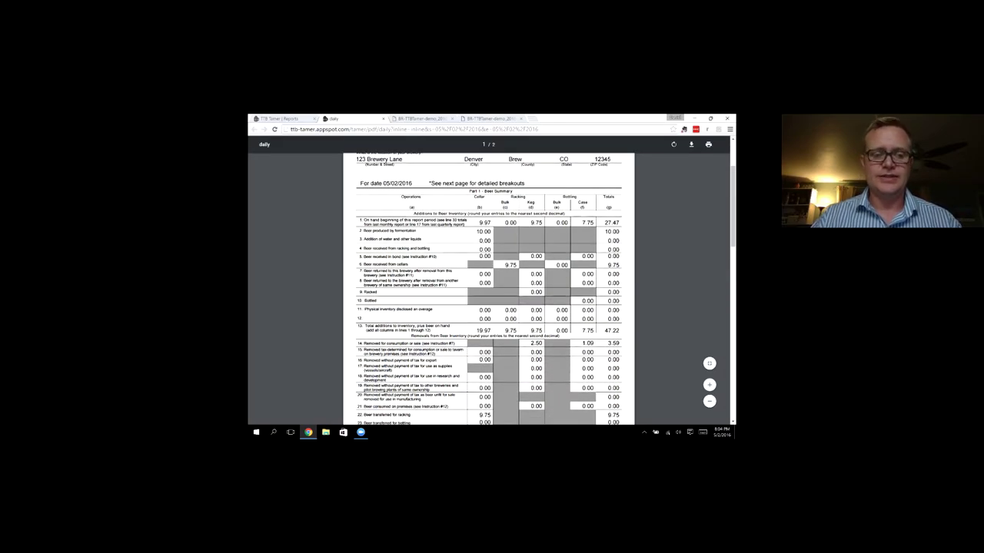
pyautogui.moveTo(477, 231); pyautogui.dragTo(491, 232)
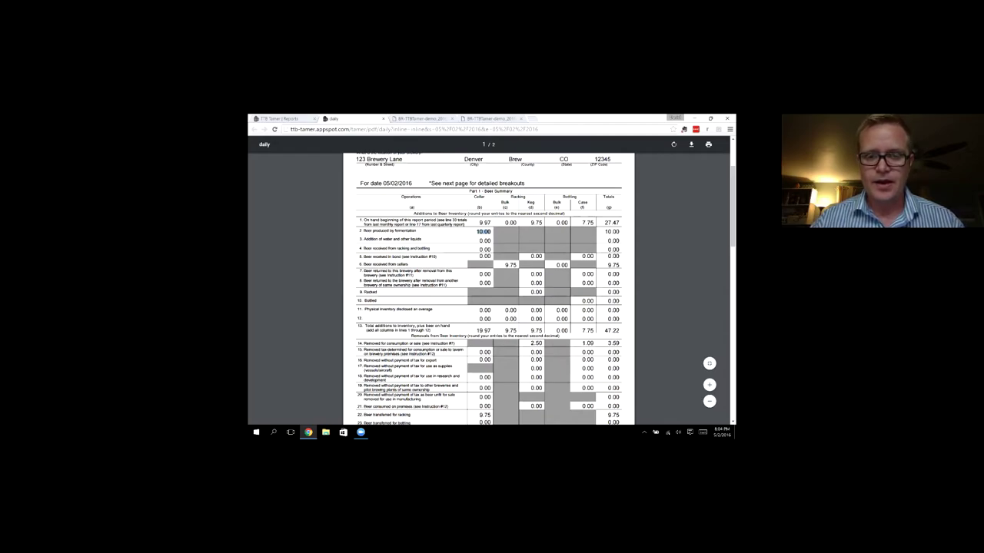
pyautogui.moveTo(505, 266); pyautogui.dragTo(515, 265)
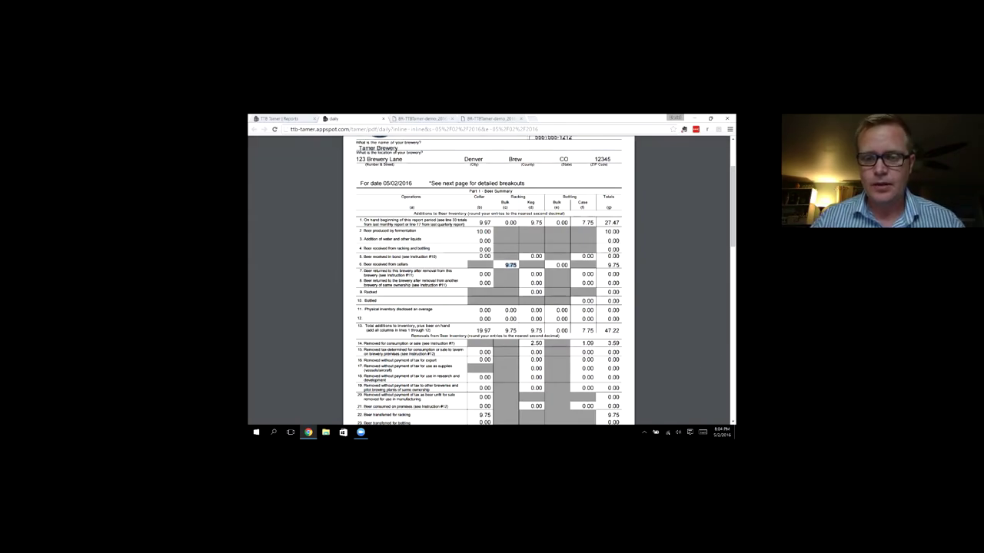
pyautogui.scroll(-3, 488, 281)
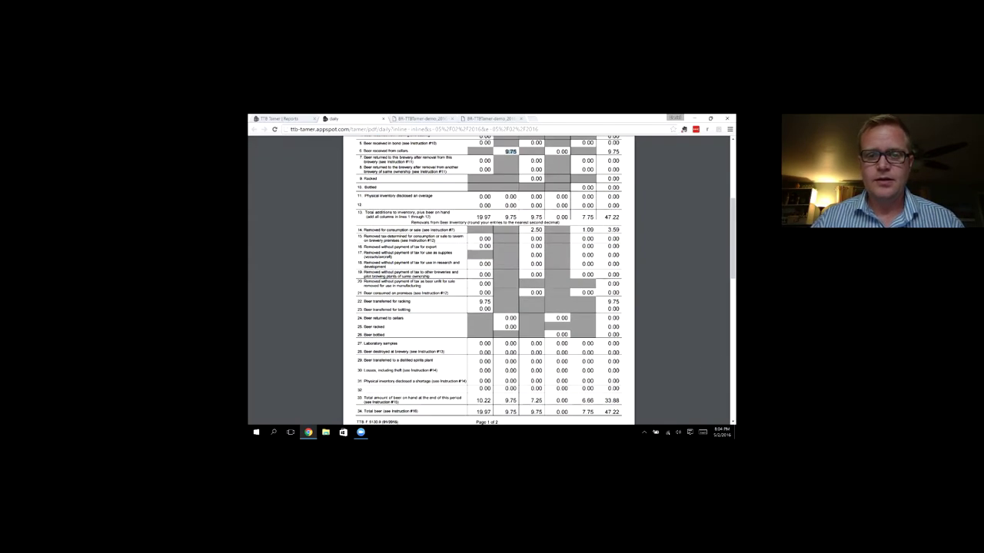
pyautogui.doubleClick(536, 229)
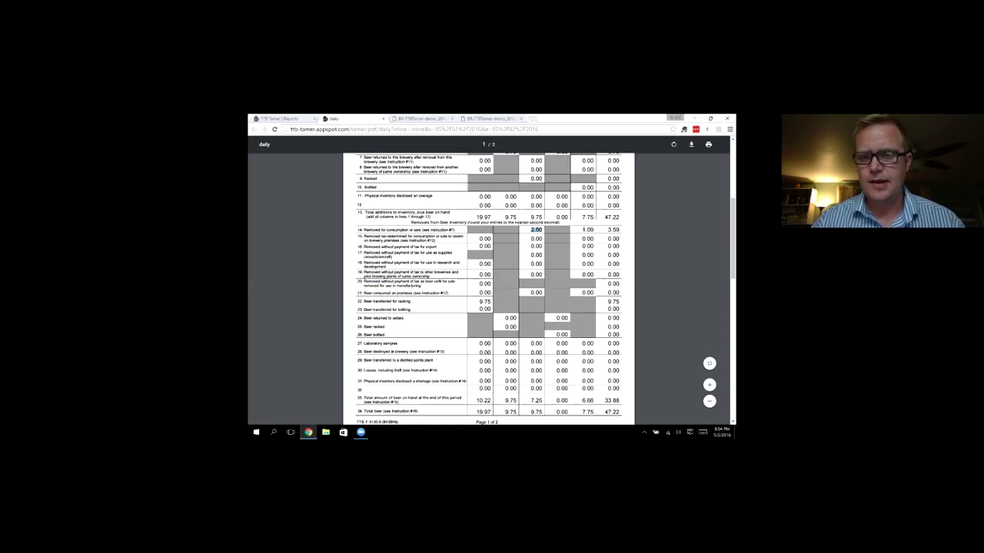
pyautogui.moveTo(582, 229); pyautogui.dragTo(593, 229)
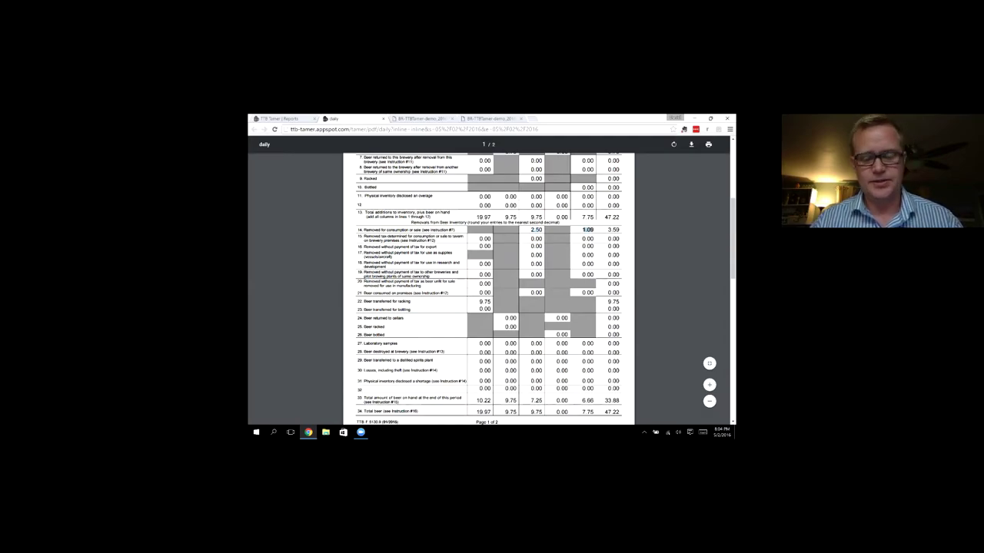
pyautogui.scroll(-6, 489, 288)
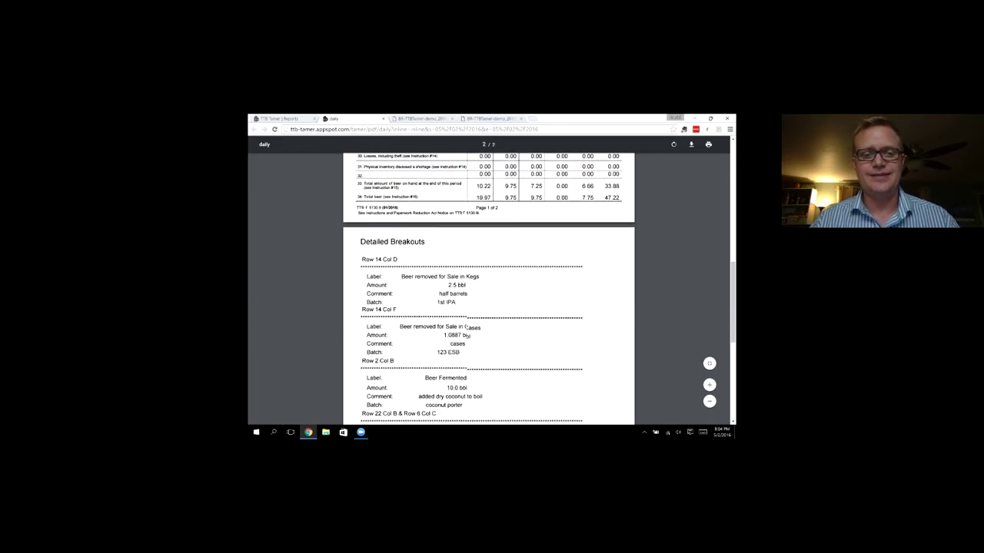
pyautogui.scroll(-2, 489, 288)
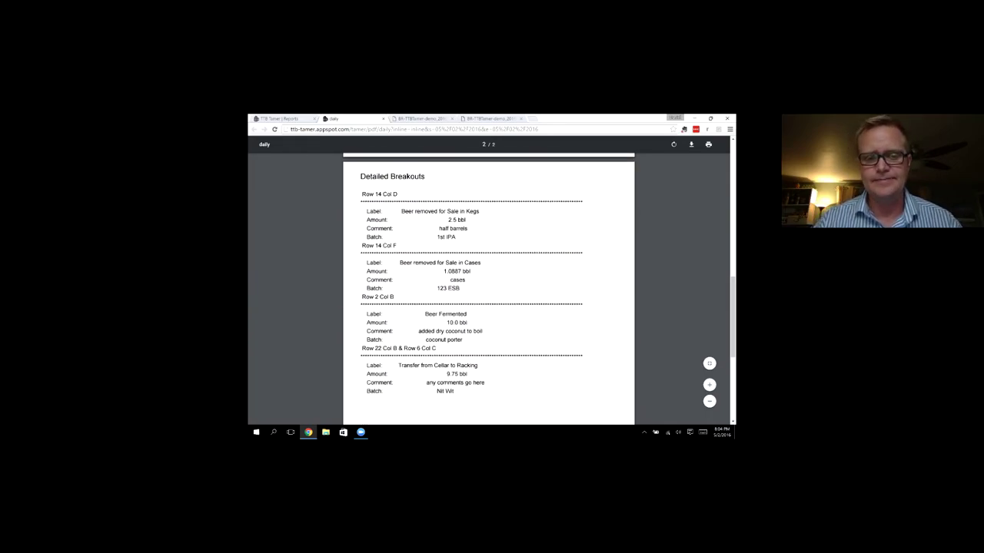
pyautogui.scroll(-1, 489, 288)
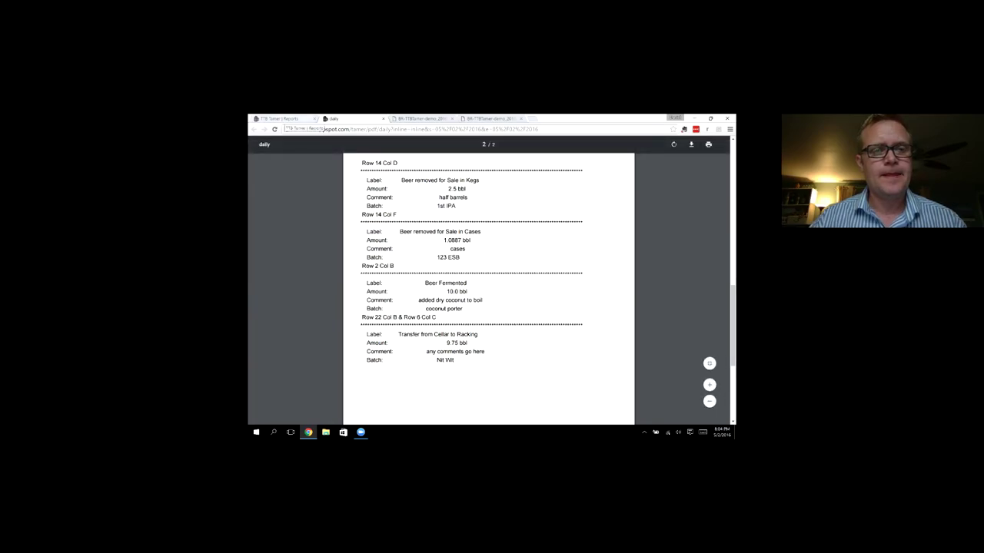
# - Leave the daily report and open the TTB Tamer Dashboard
pyautogui.click(281, 118)
pyautogui.click(264, 154)
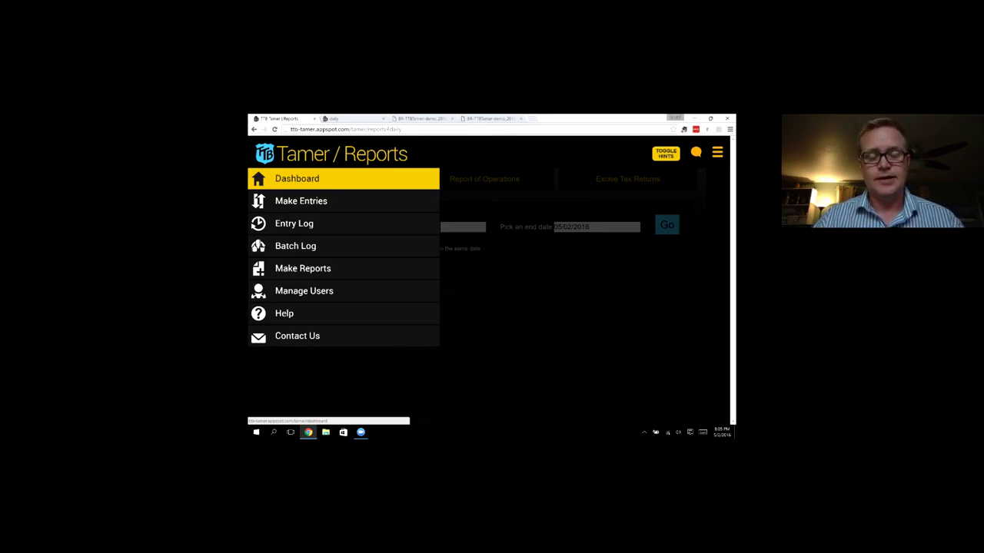
pyautogui.click(297, 178)
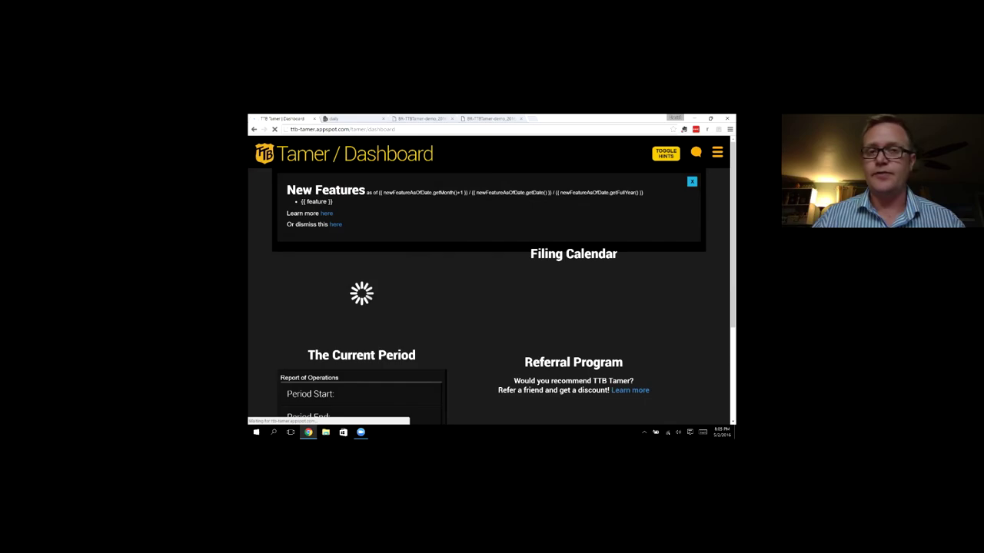